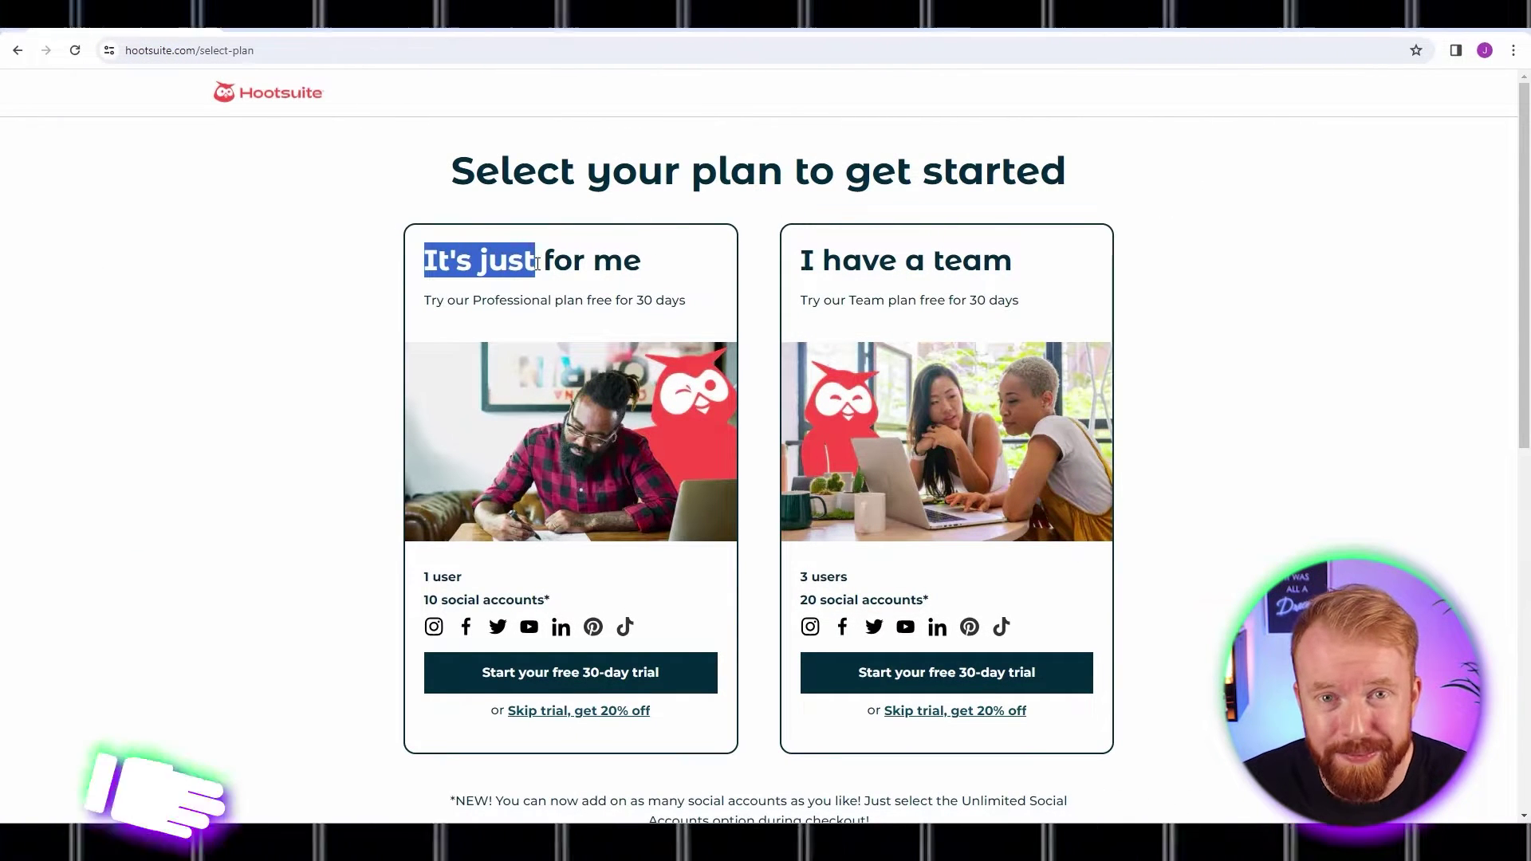
# - Compare plans by highlighting the individual and team plan headings
pyautogui.moveTo(631, 261); pyautogui.dragTo(723, 266)
pyautogui.click(724, 265)
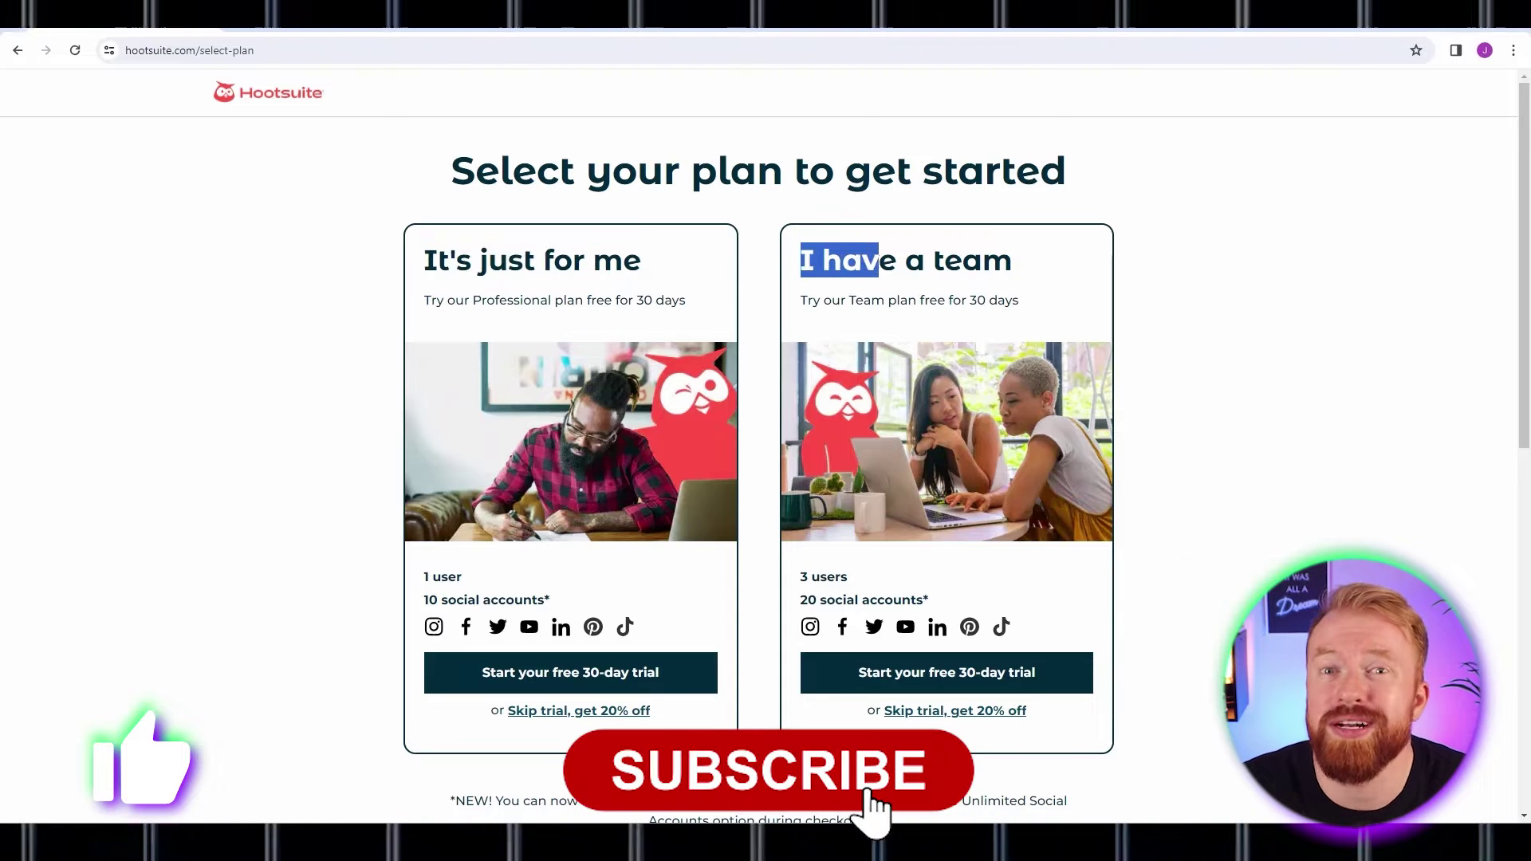
pyautogui.moveTo(983, 262); pyautogui.dragTo(1014, 261)
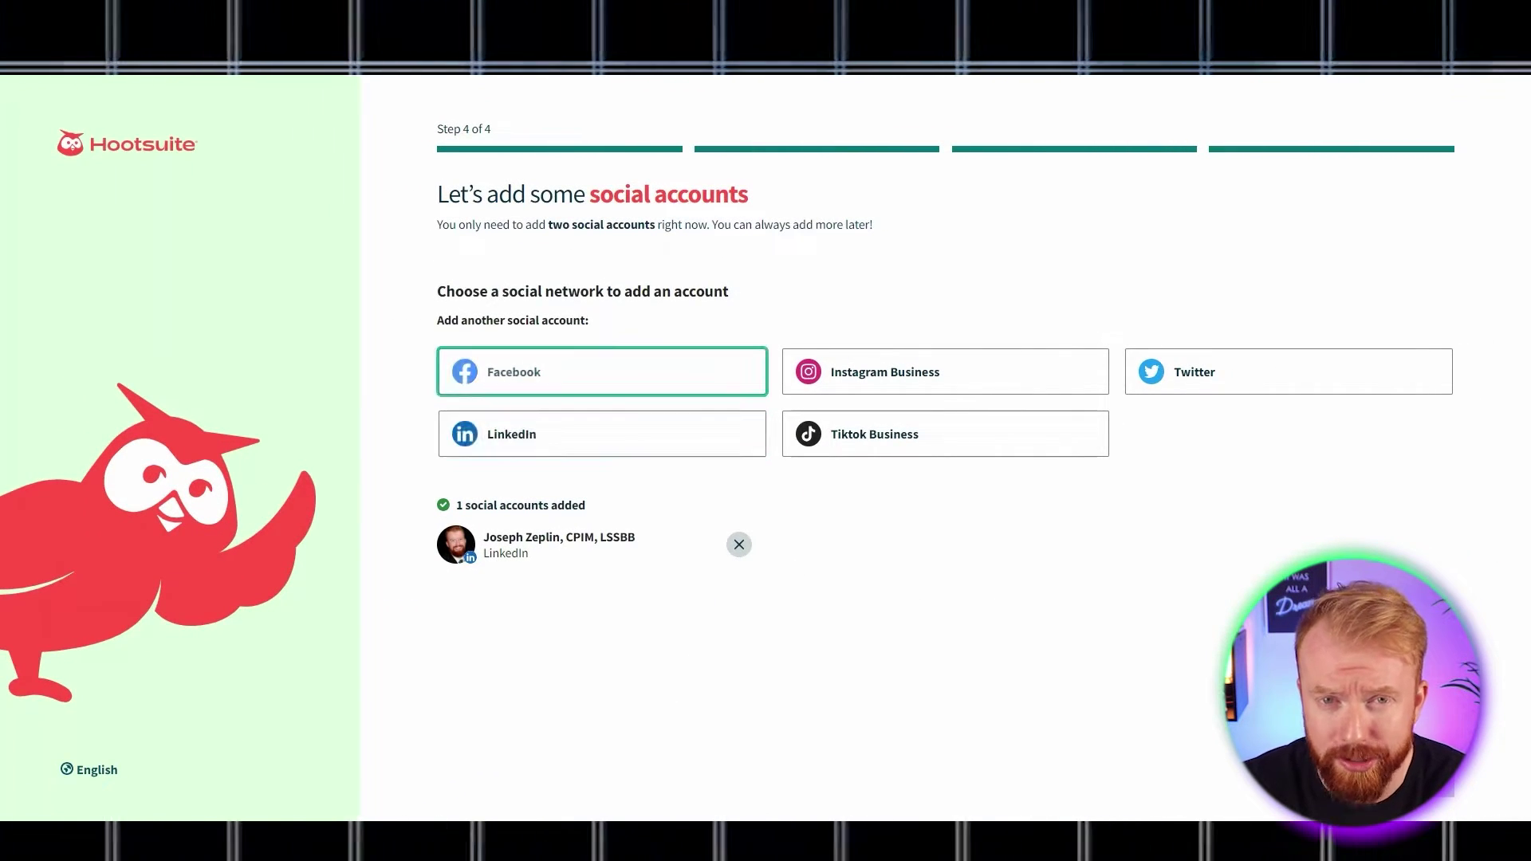
# - Approve Hootsuite's access to the Facebook account and begin connecting Twitter
pyautogui.click(652, 566)
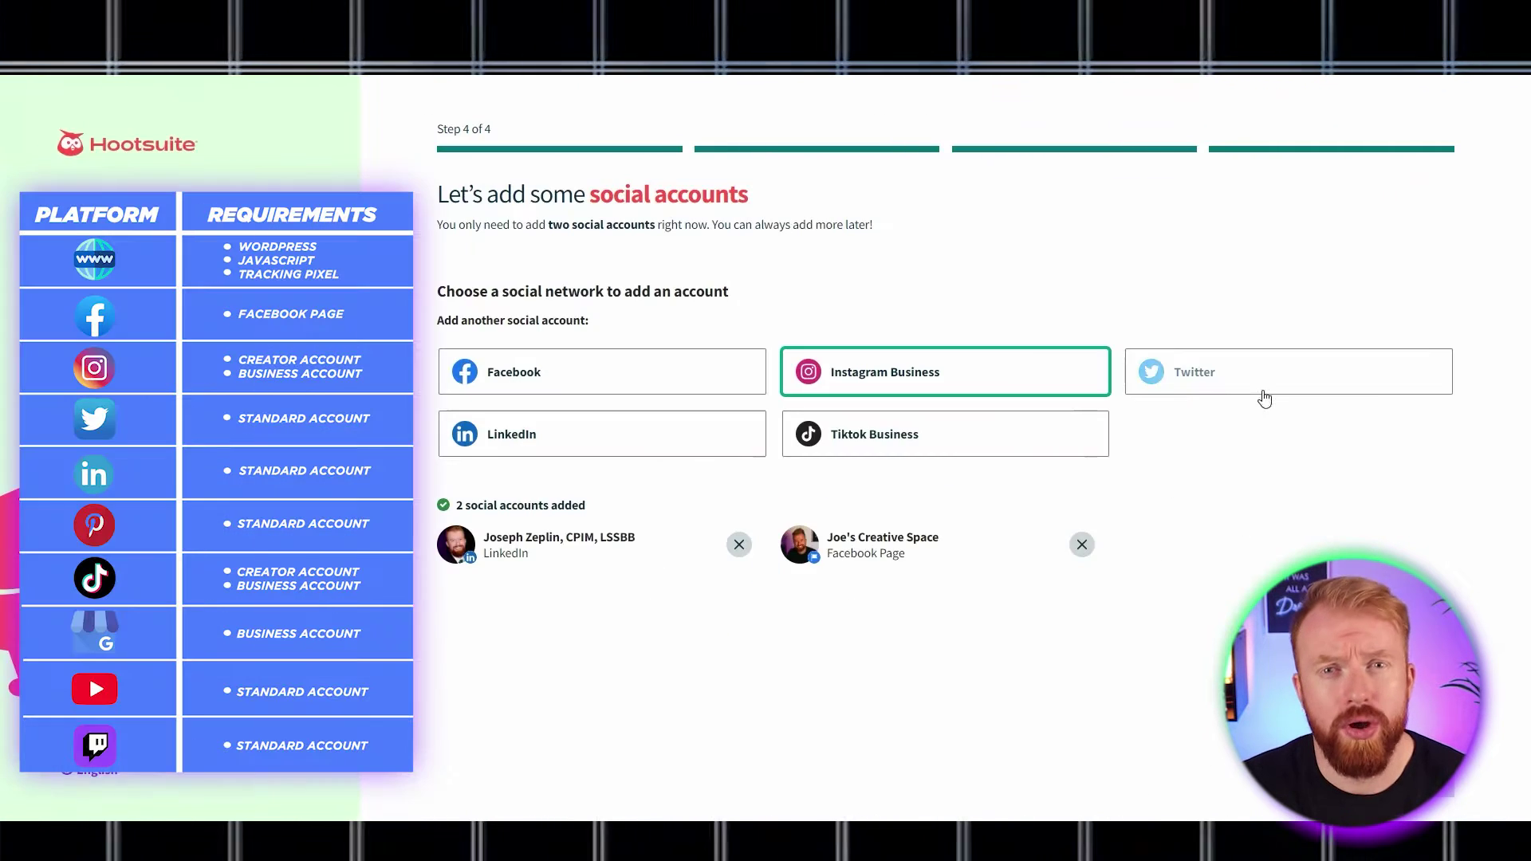
pyautogui.click(1257, 382)
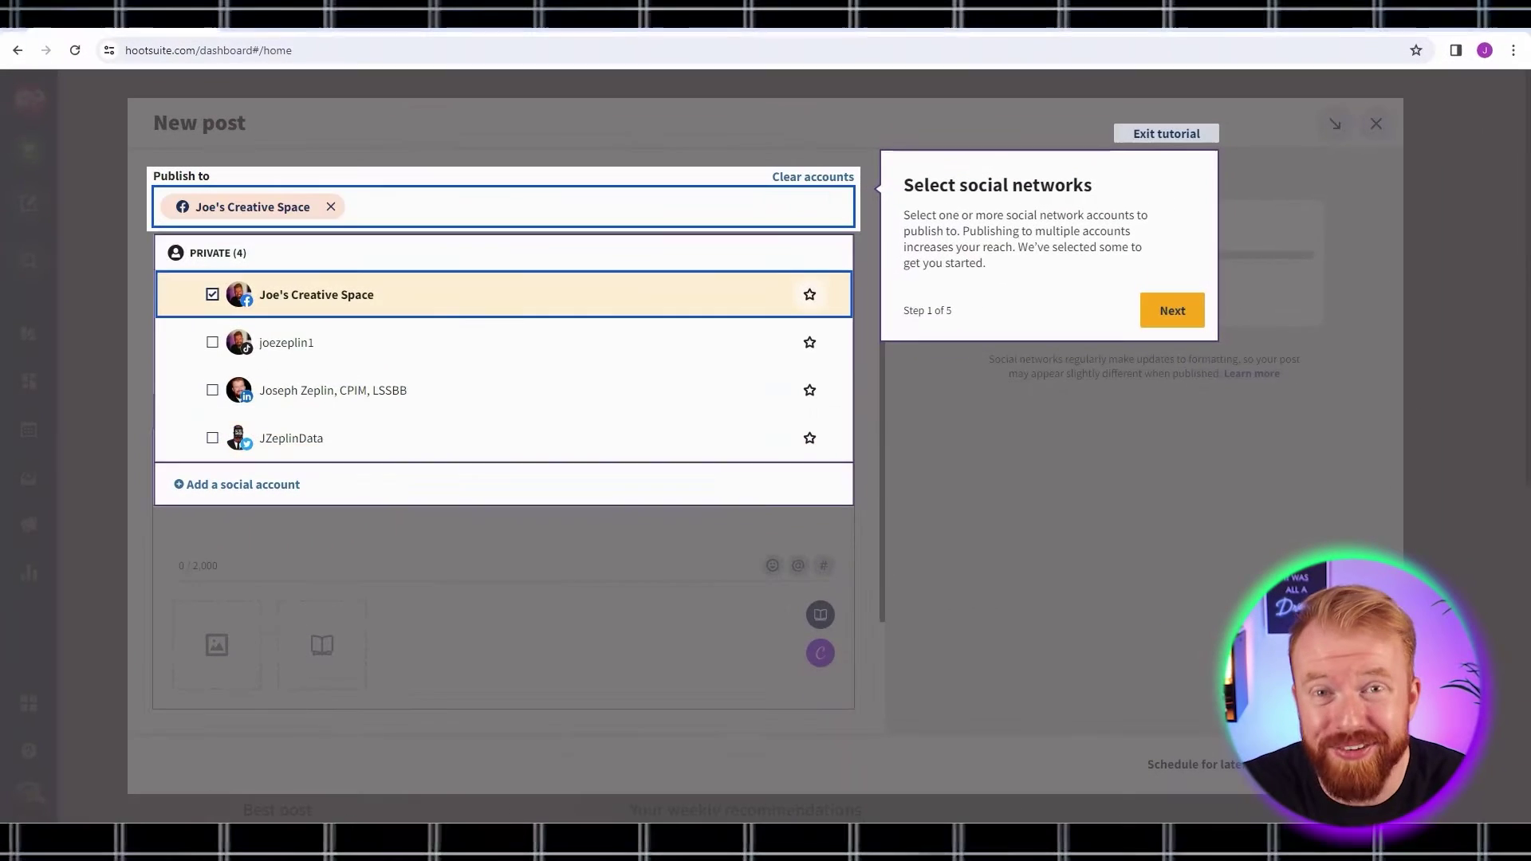
# - Add TikTok, LinkedIn and Twitter as post destinations and advance the tutorial
pyautogui.click(371, 342)
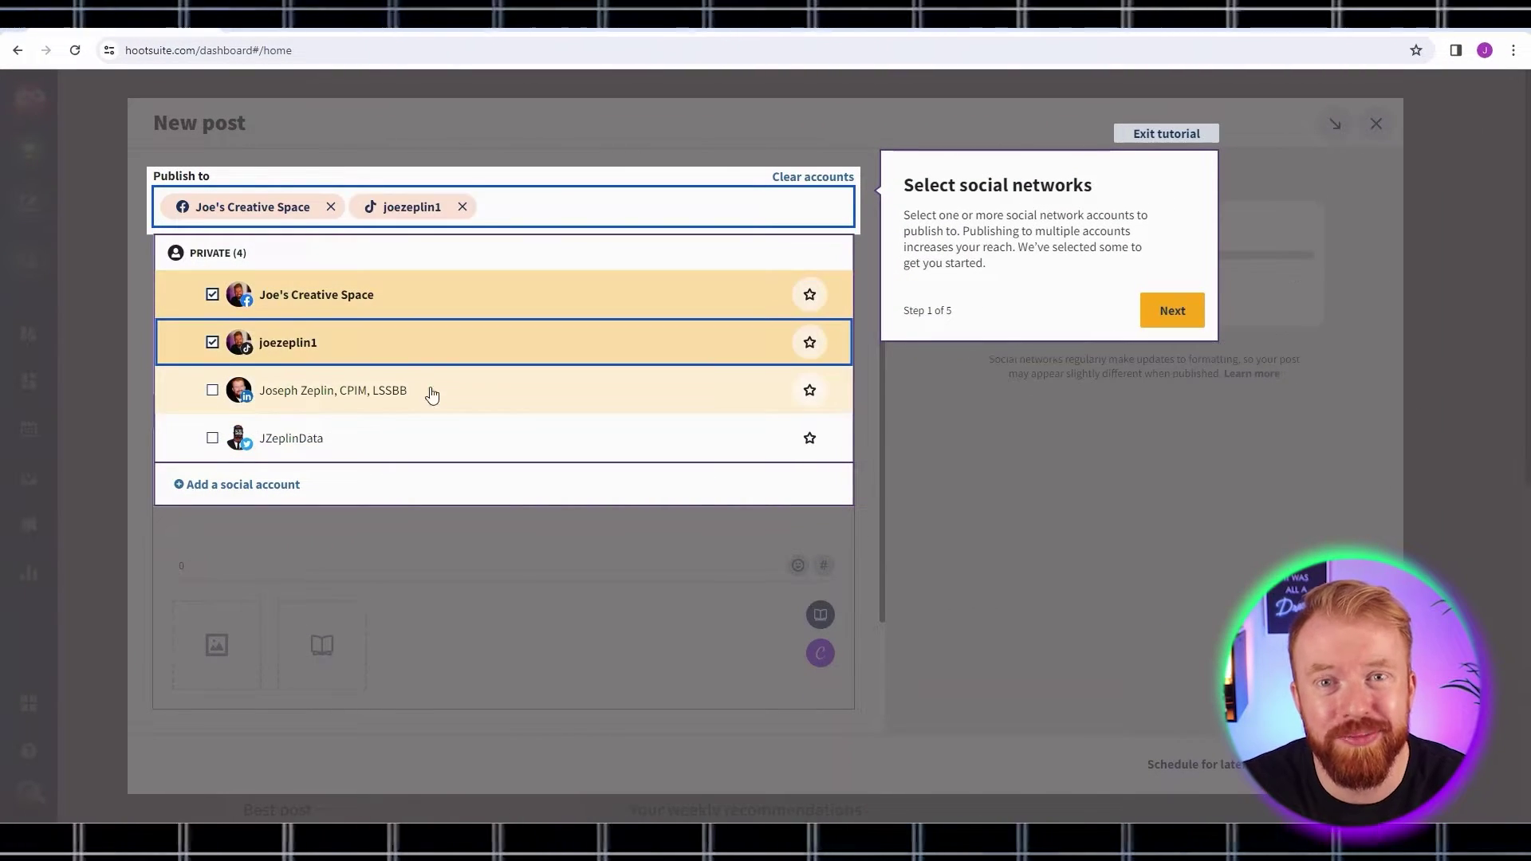
pyautogui.click(430, 390)
pyautogui.click(437, 466)
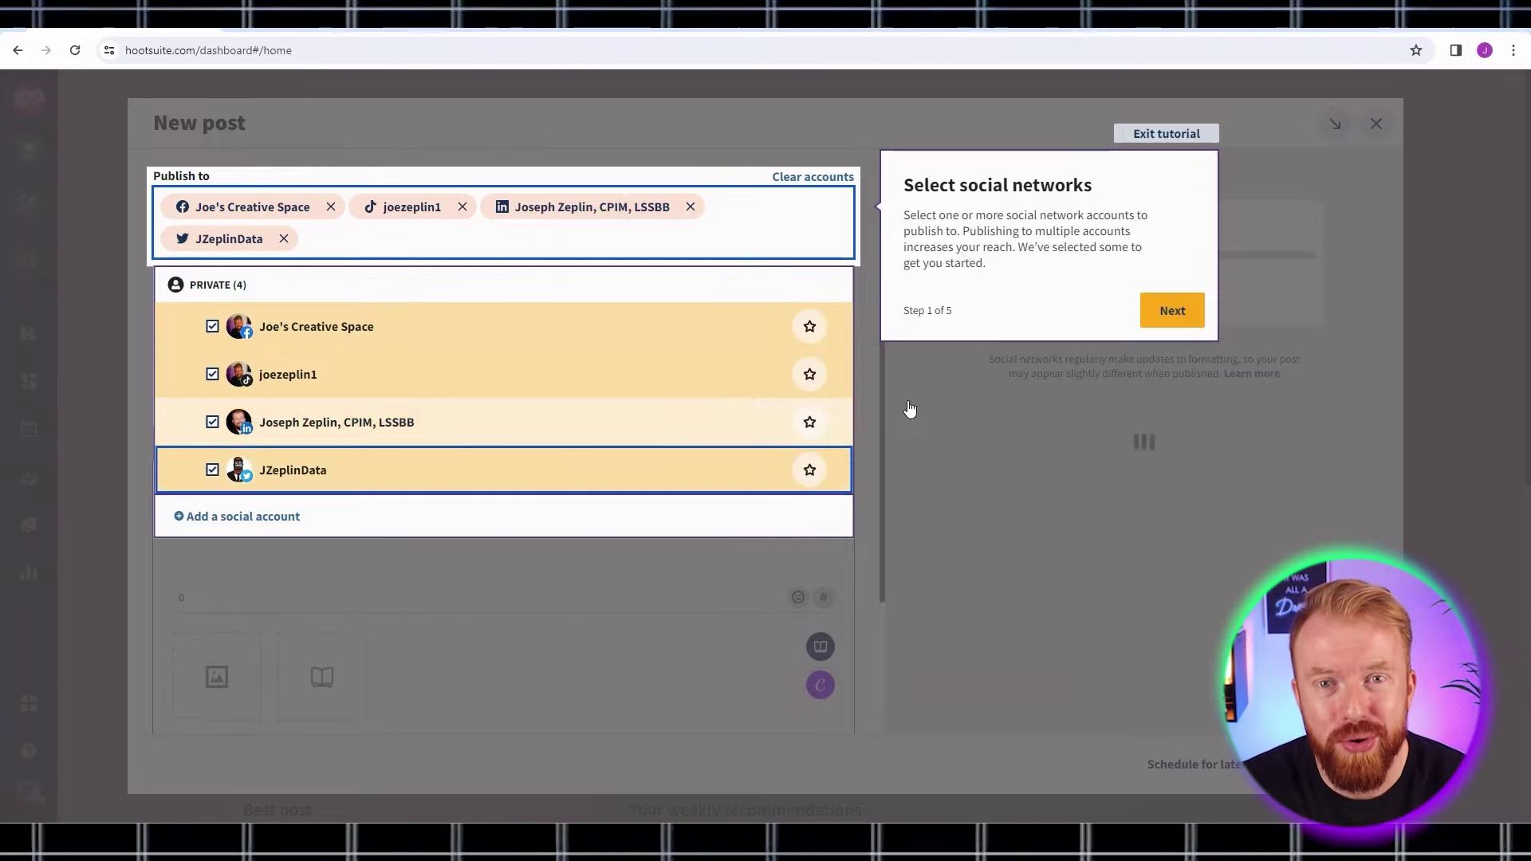
pyautogui.click(1172, 309)
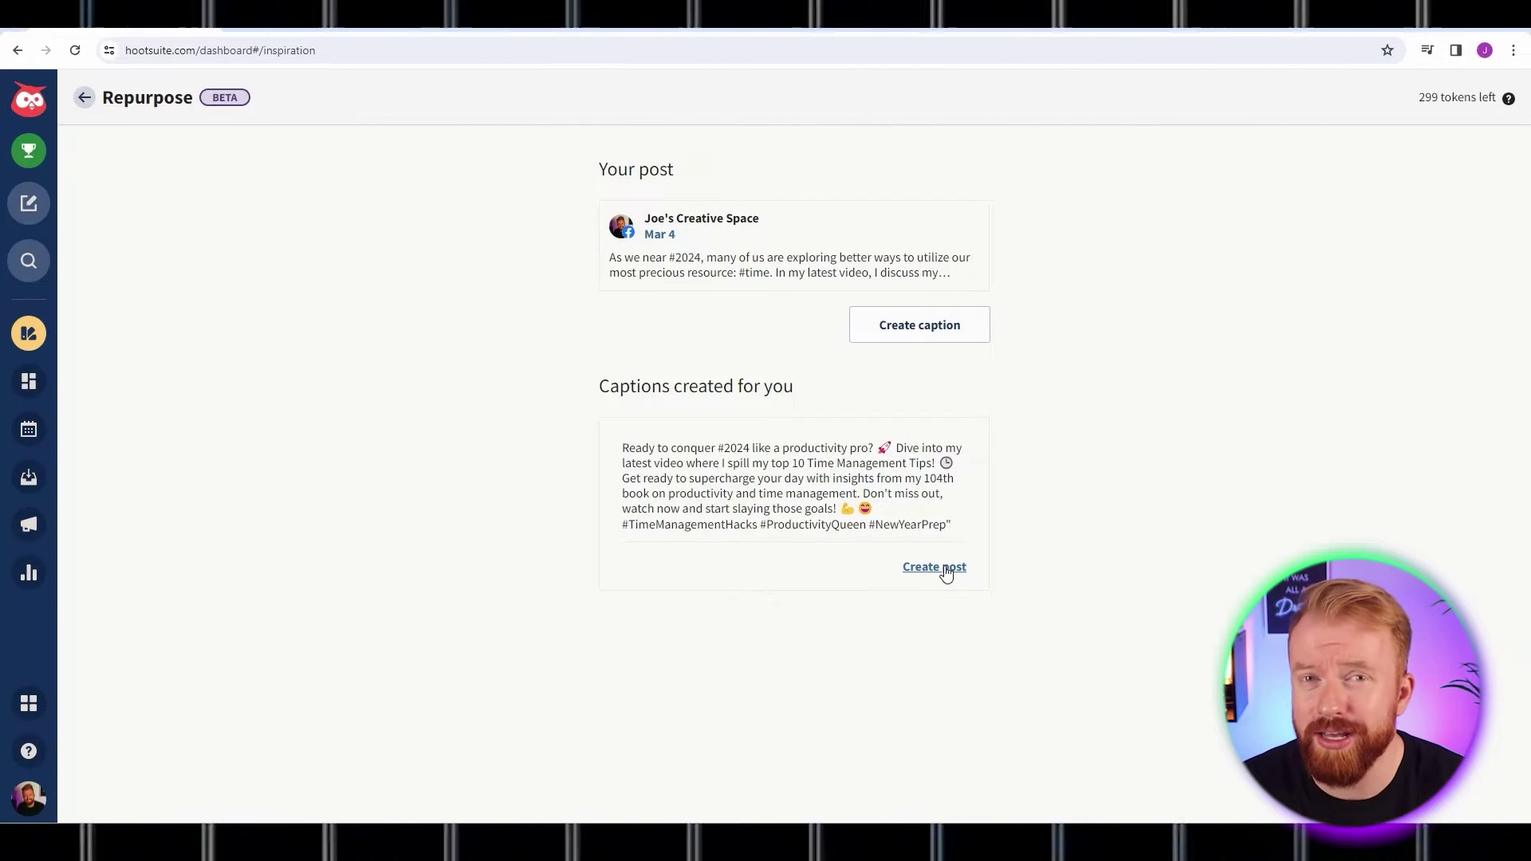
# - Post the repurposed caption to Facebook, LinkedIn and Twitter, trimming hashtags from the Twitter version
pyautogui.click(934, 567)
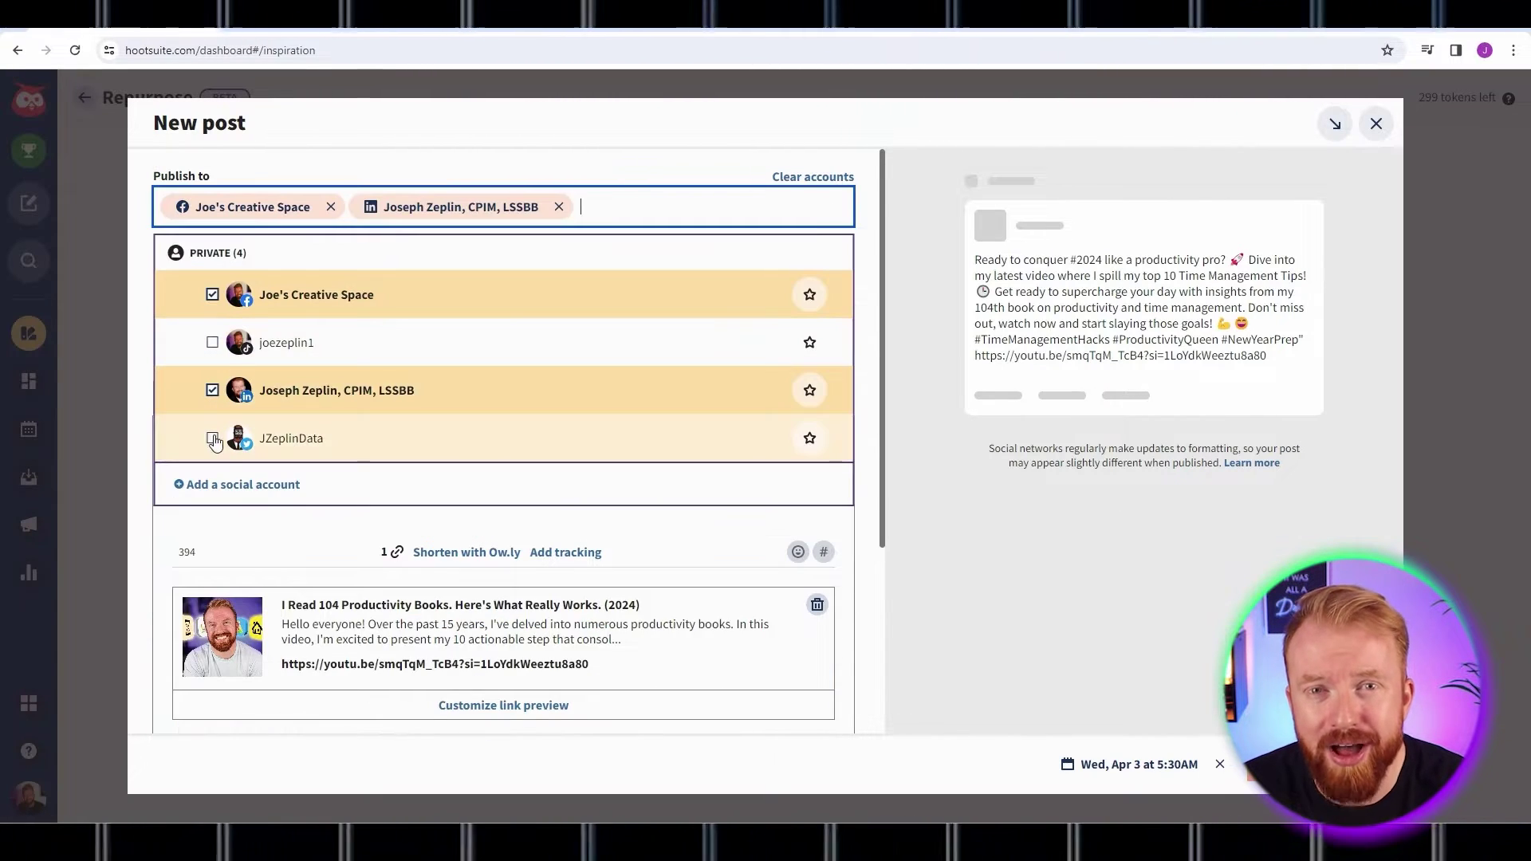
pyautogui.click(212, 443)
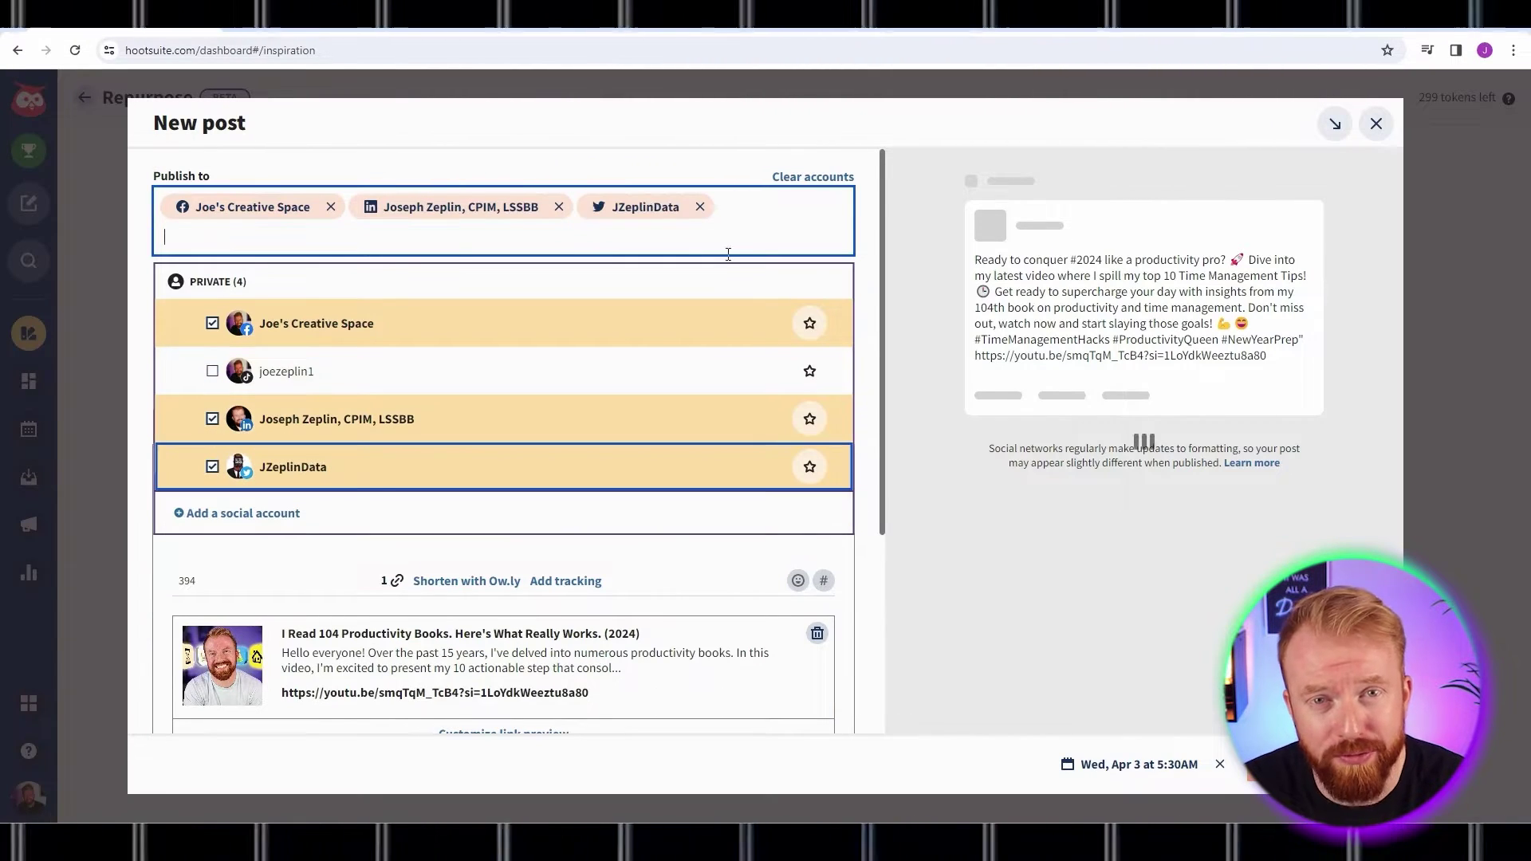
pyautogui.click(889, 576)
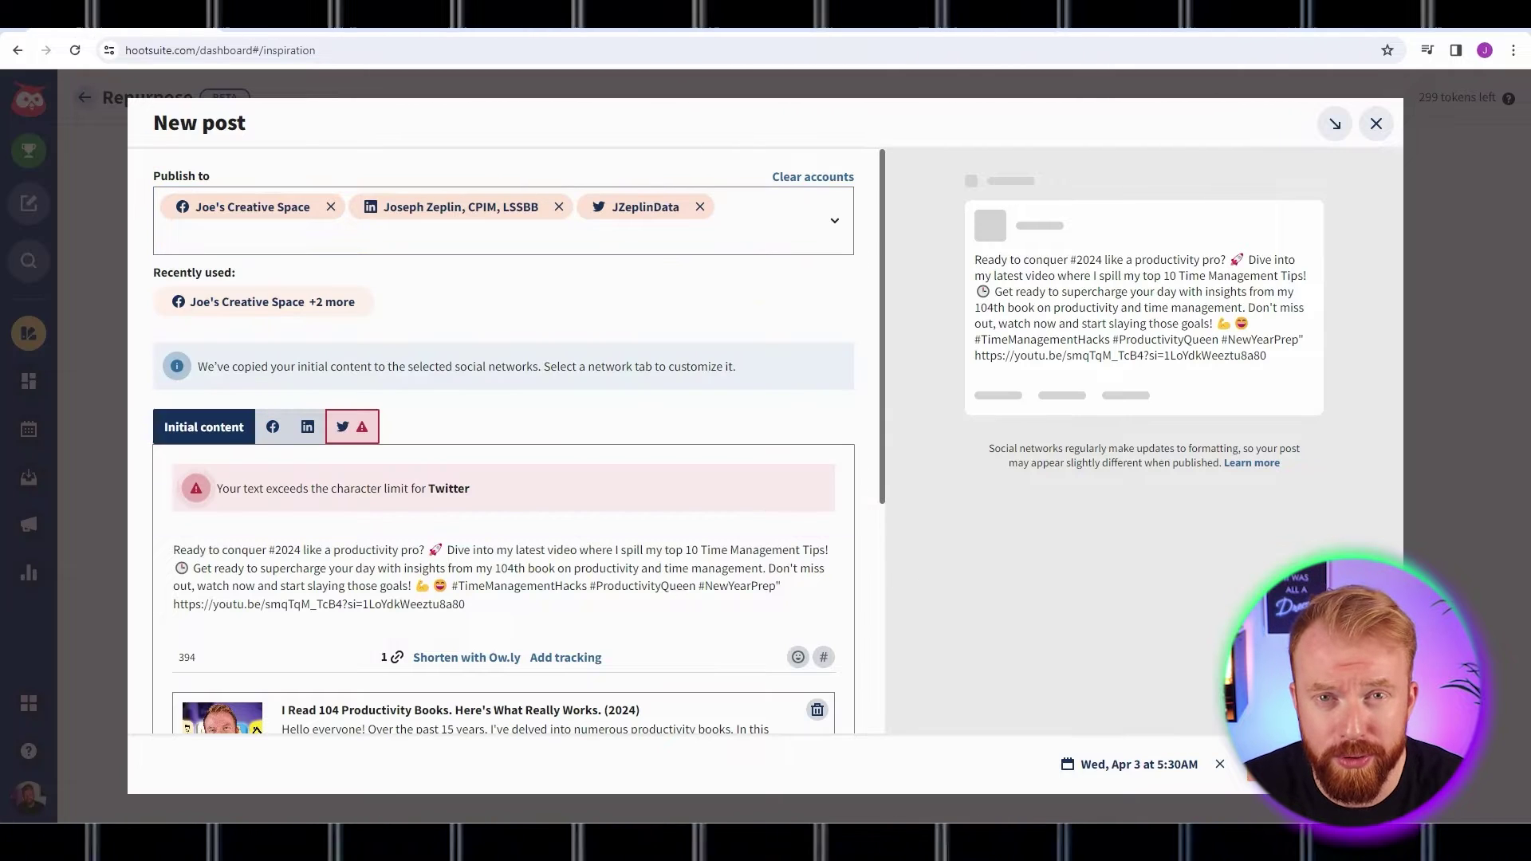
pyautogui.click(353, 426)
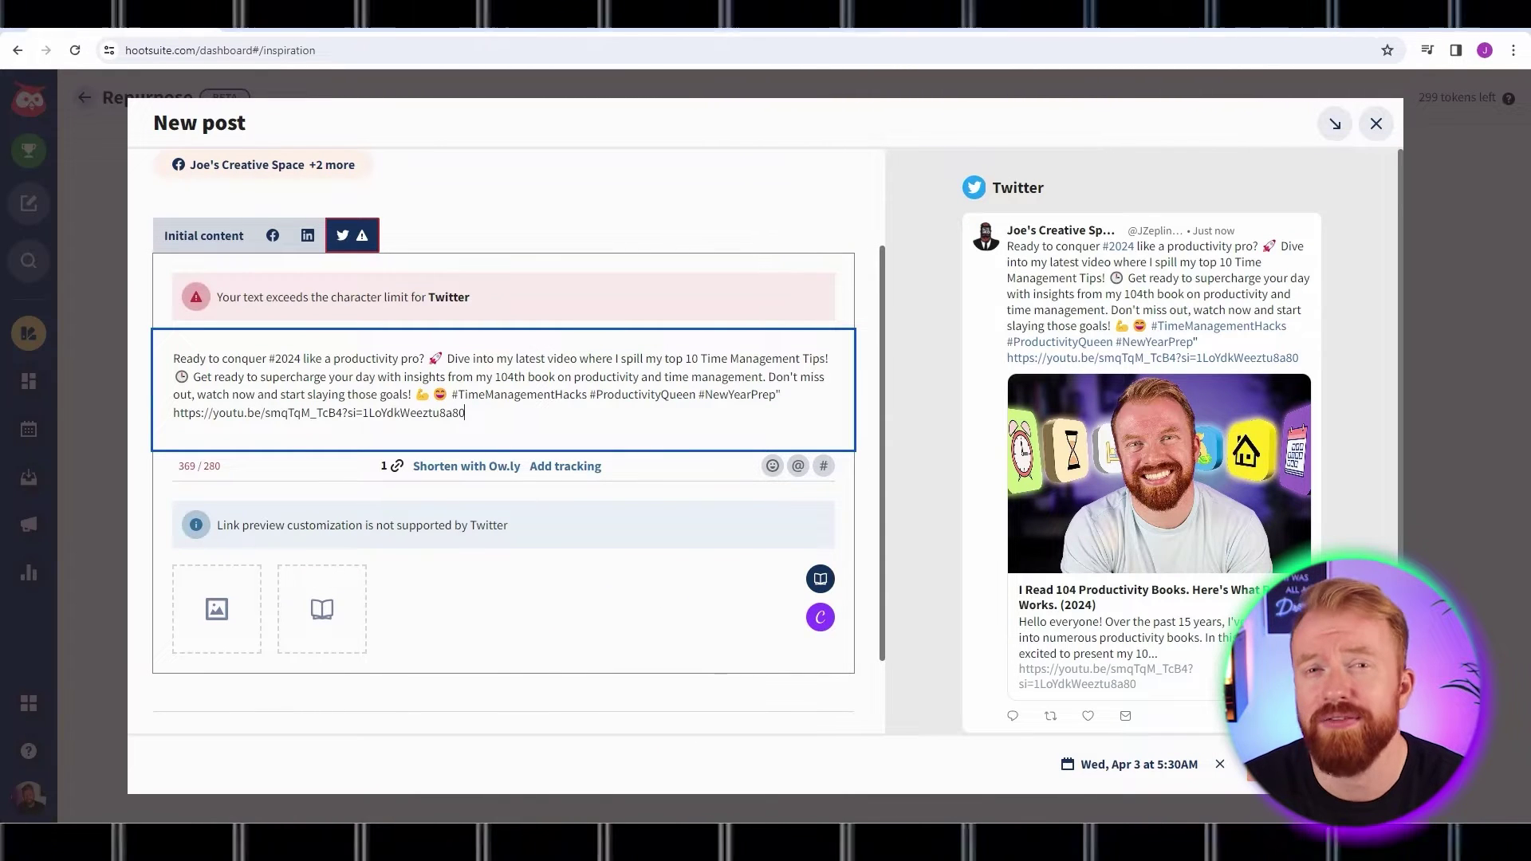
pyautogui.press('BackSpace')
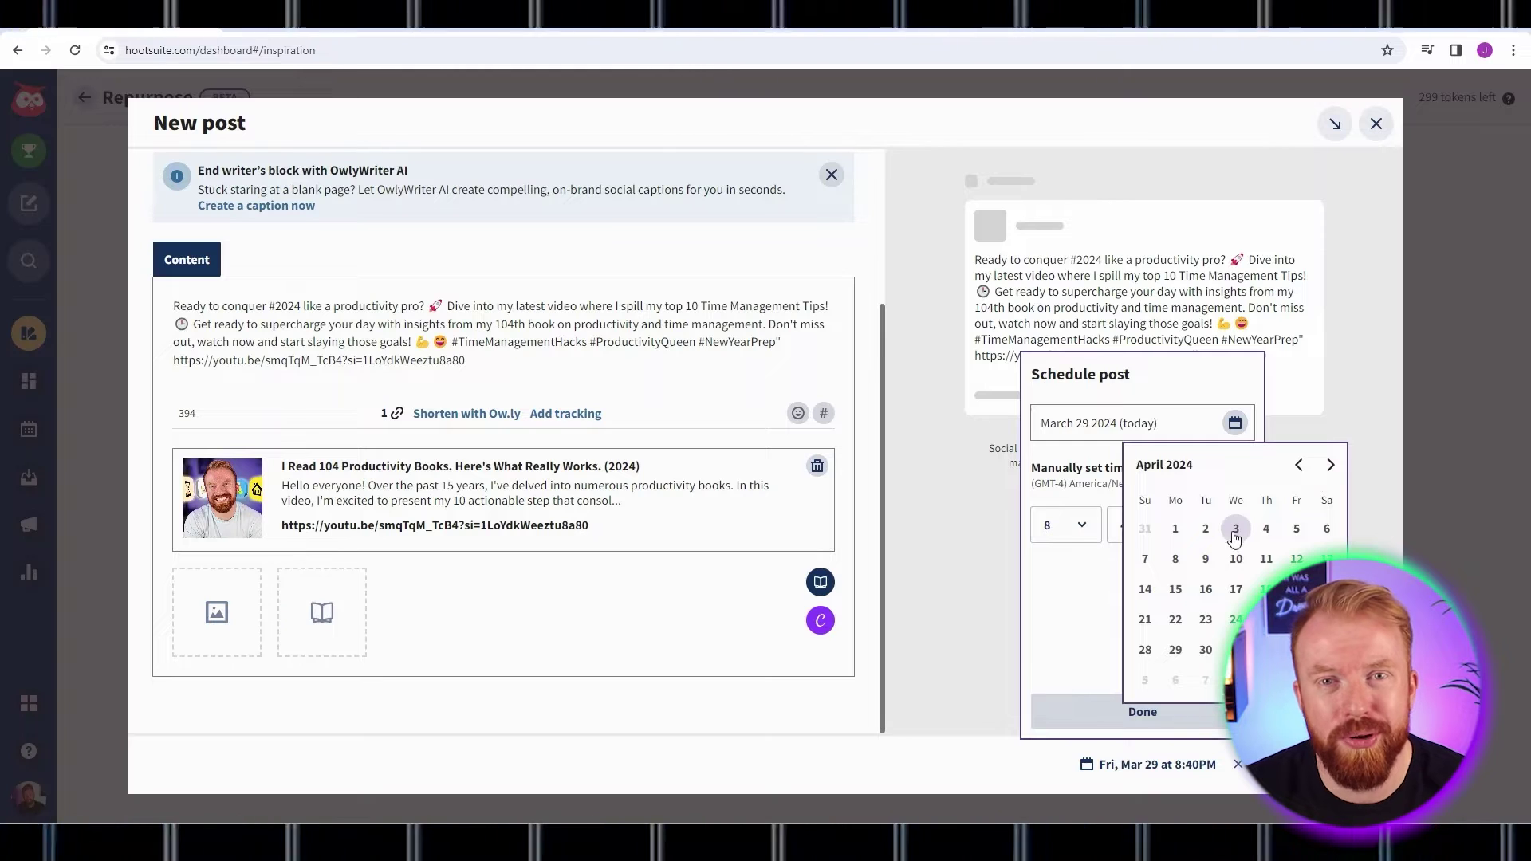
# - Set the post's publish date to April 1
pyautogui.click(1235, 529)
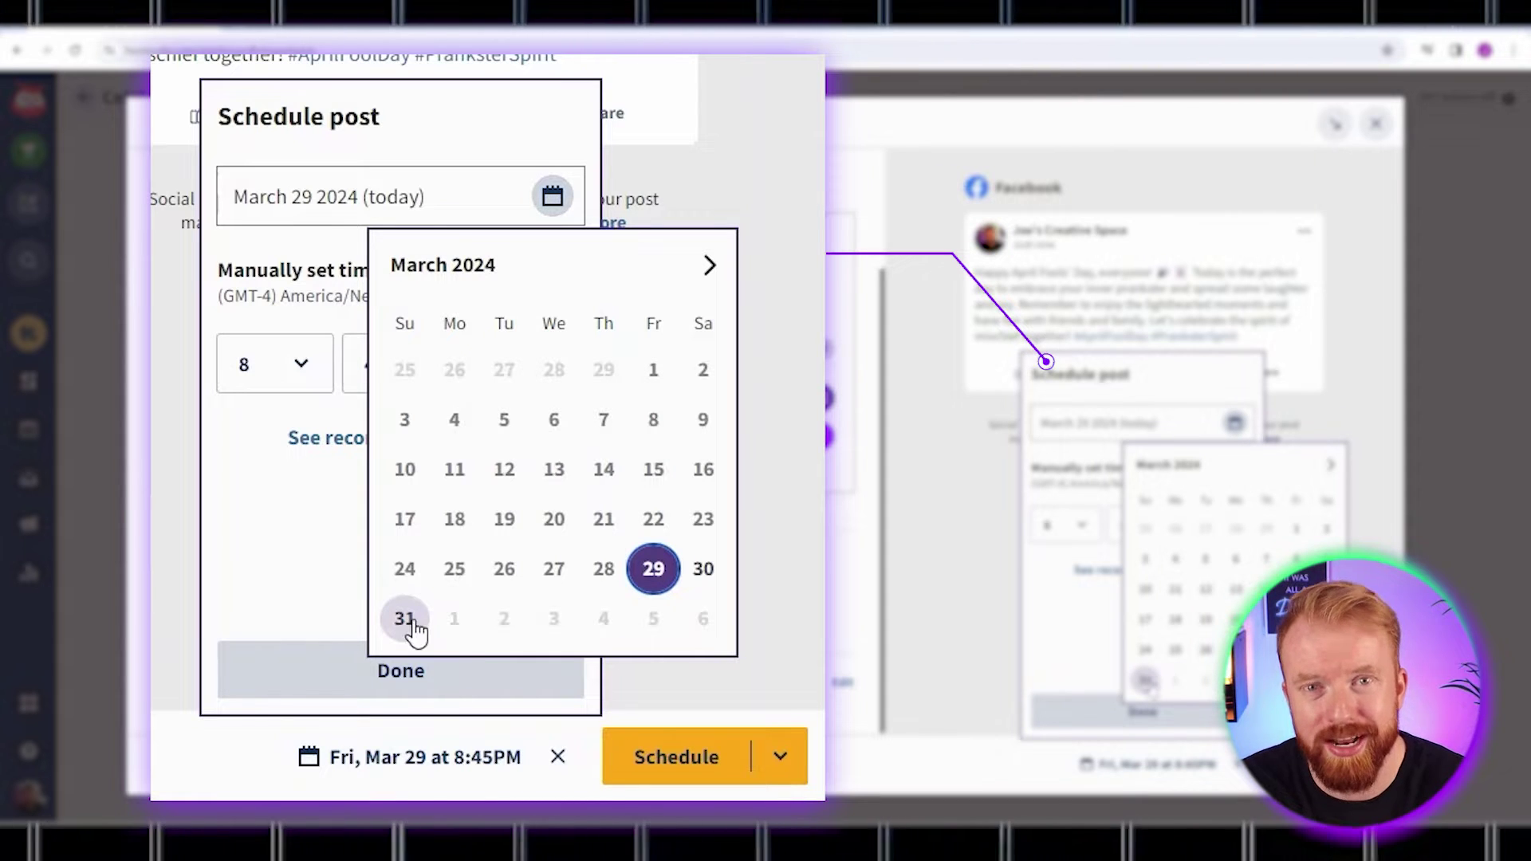
pyautogui.click(708, 265)
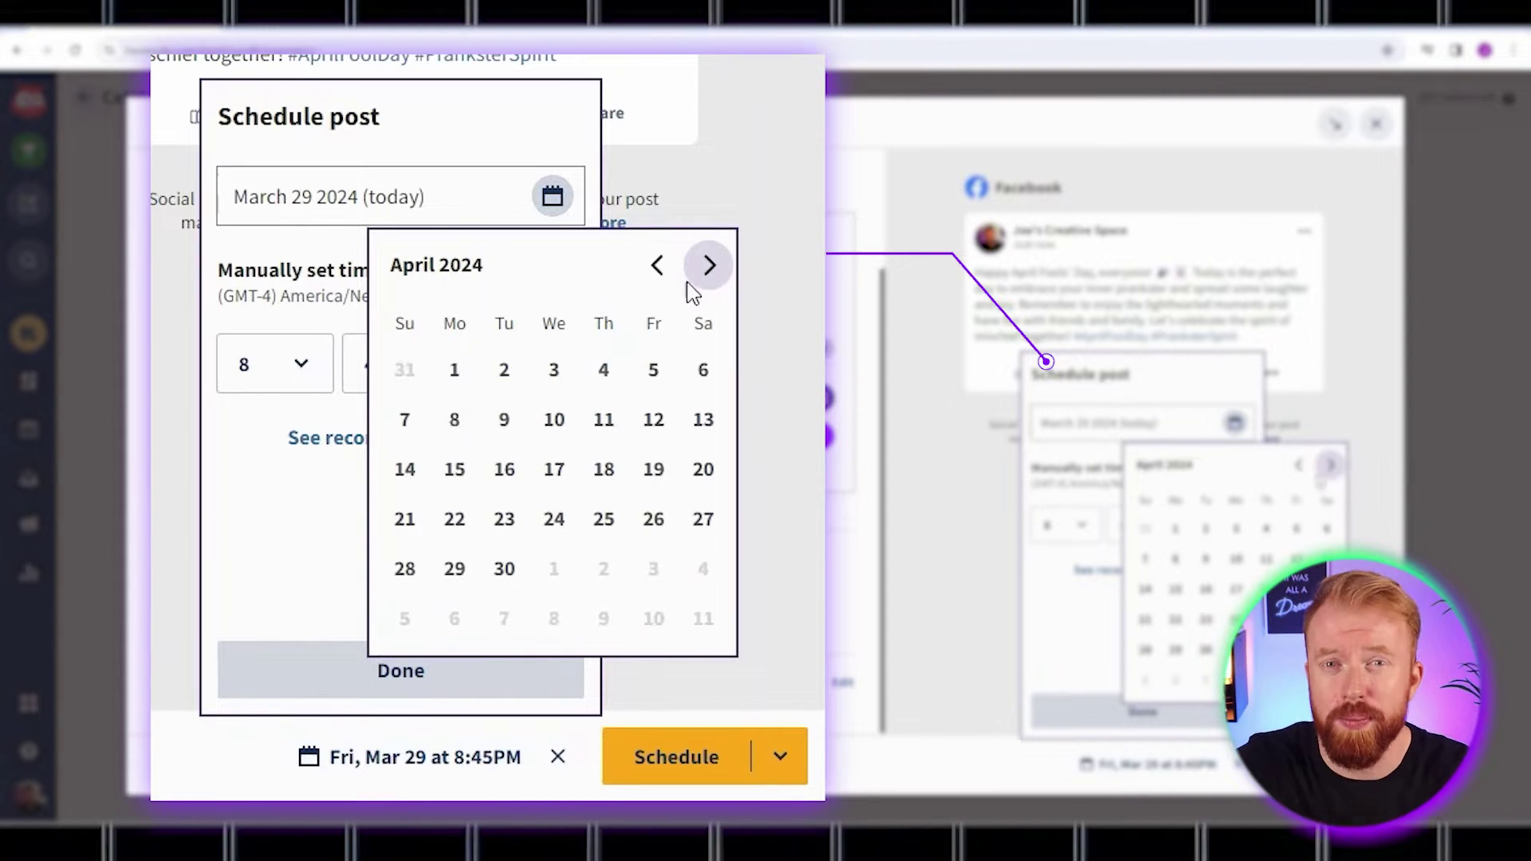
pyautogui.click(454, 369)
# - Set the publish time to 12:00 AM and show recommended posting times
pyautogui.click(273, 364)
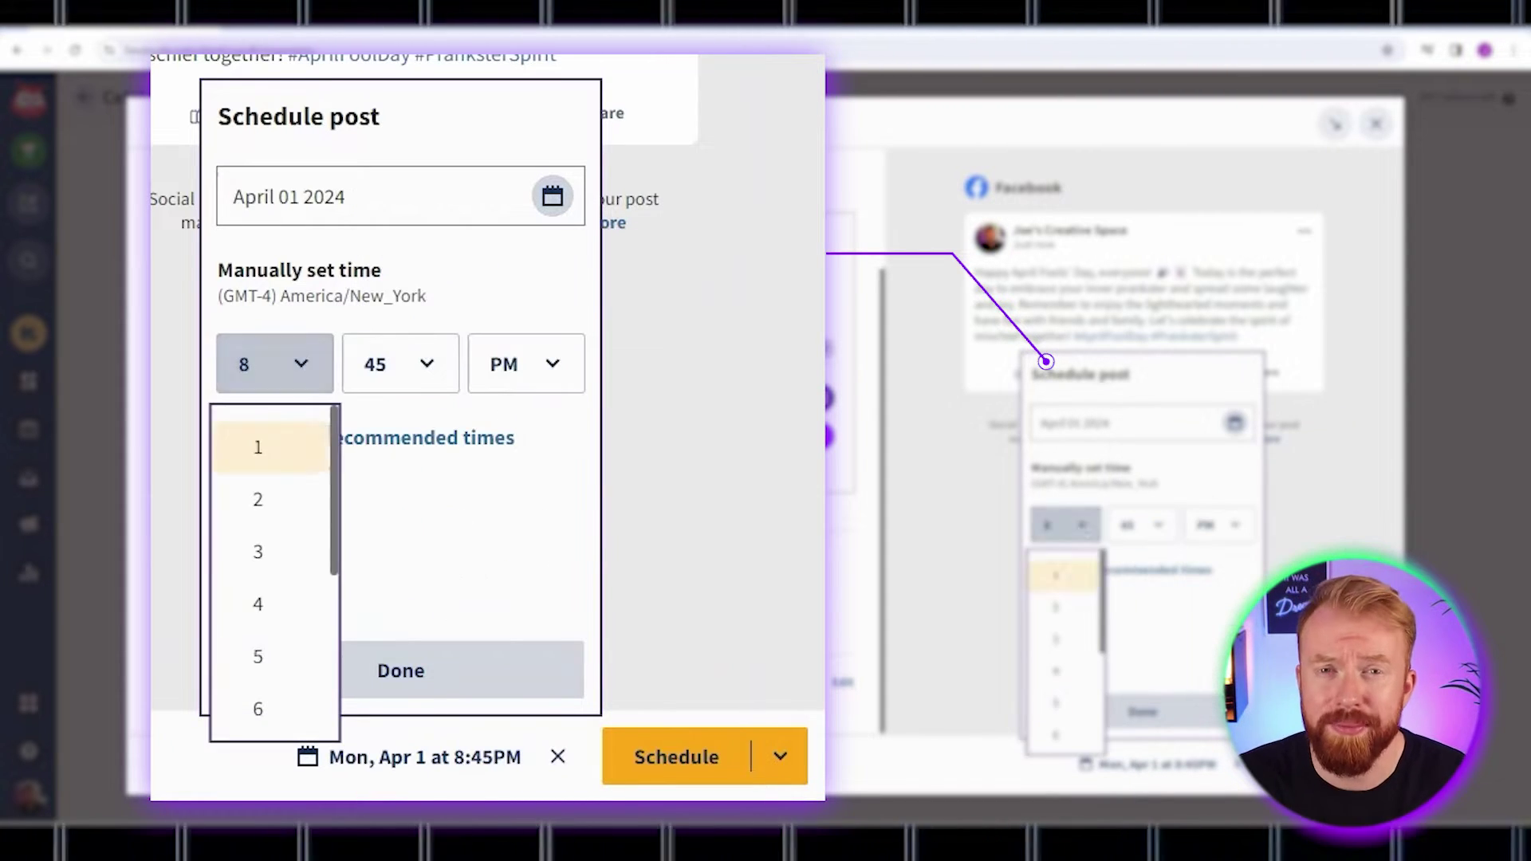
pyautogui.scroll(-2, 292, 599)
pyautogui.scroll(-3, 293, 598)
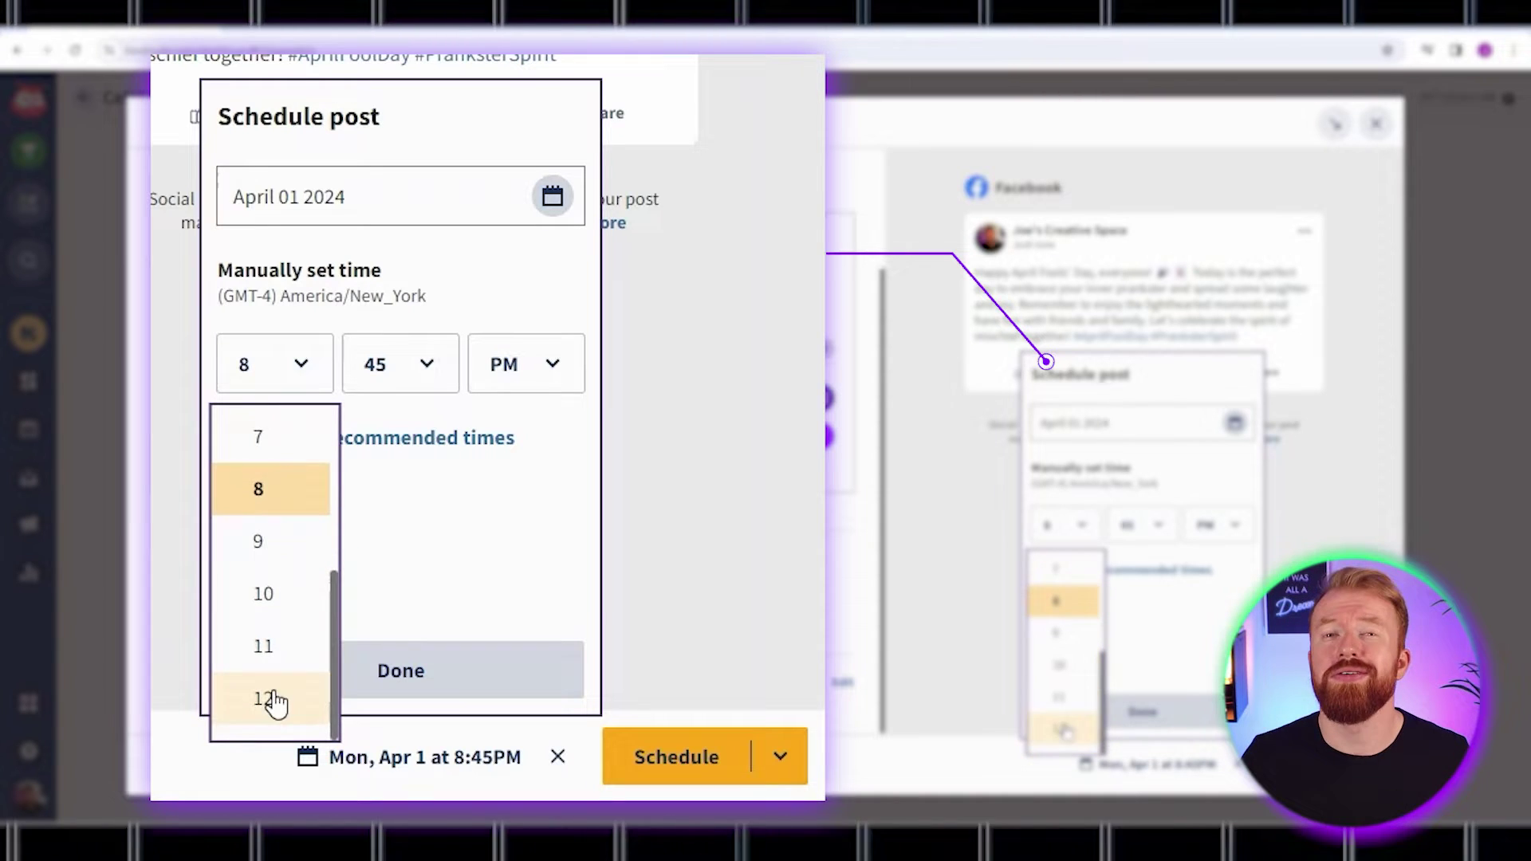
pyautogui.click(259, 698)
pyautogui.click(399, 365)
pyautogui.click(382, 440)
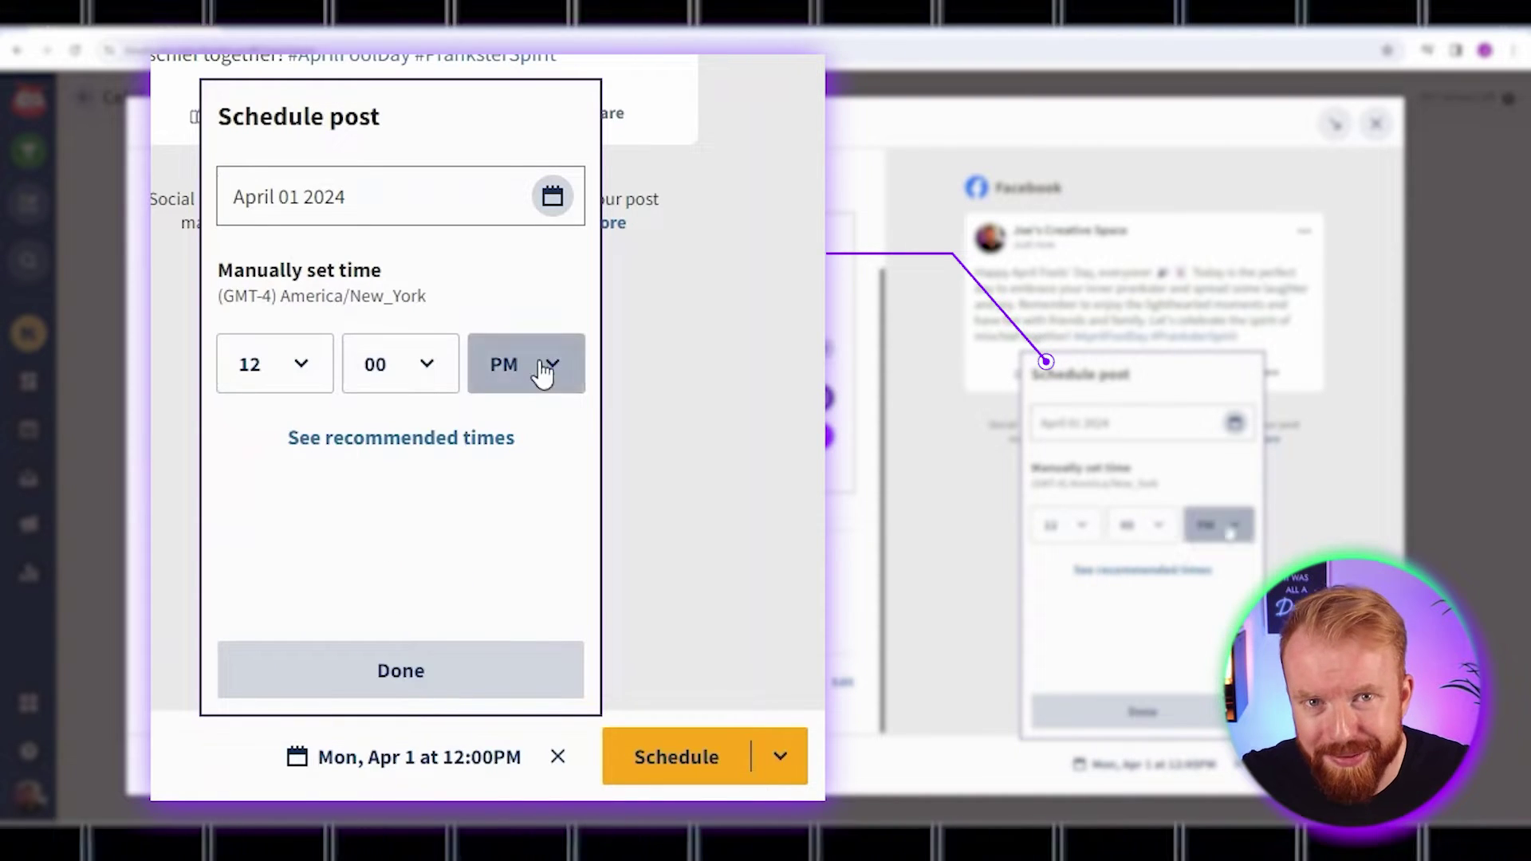
pyautogui.click(521, 447)
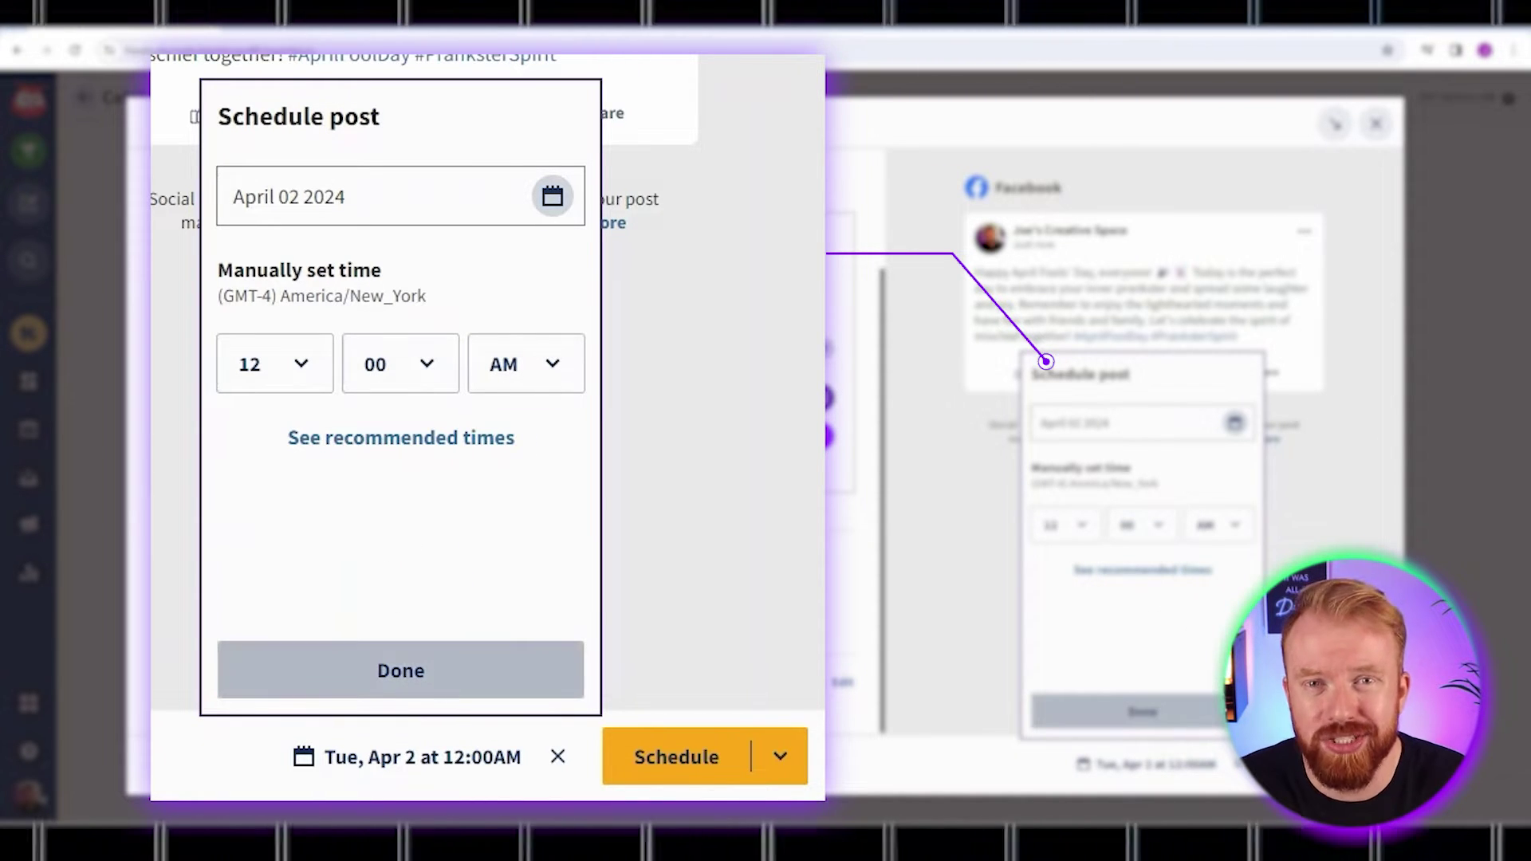
pyautogui.click(430, 438)
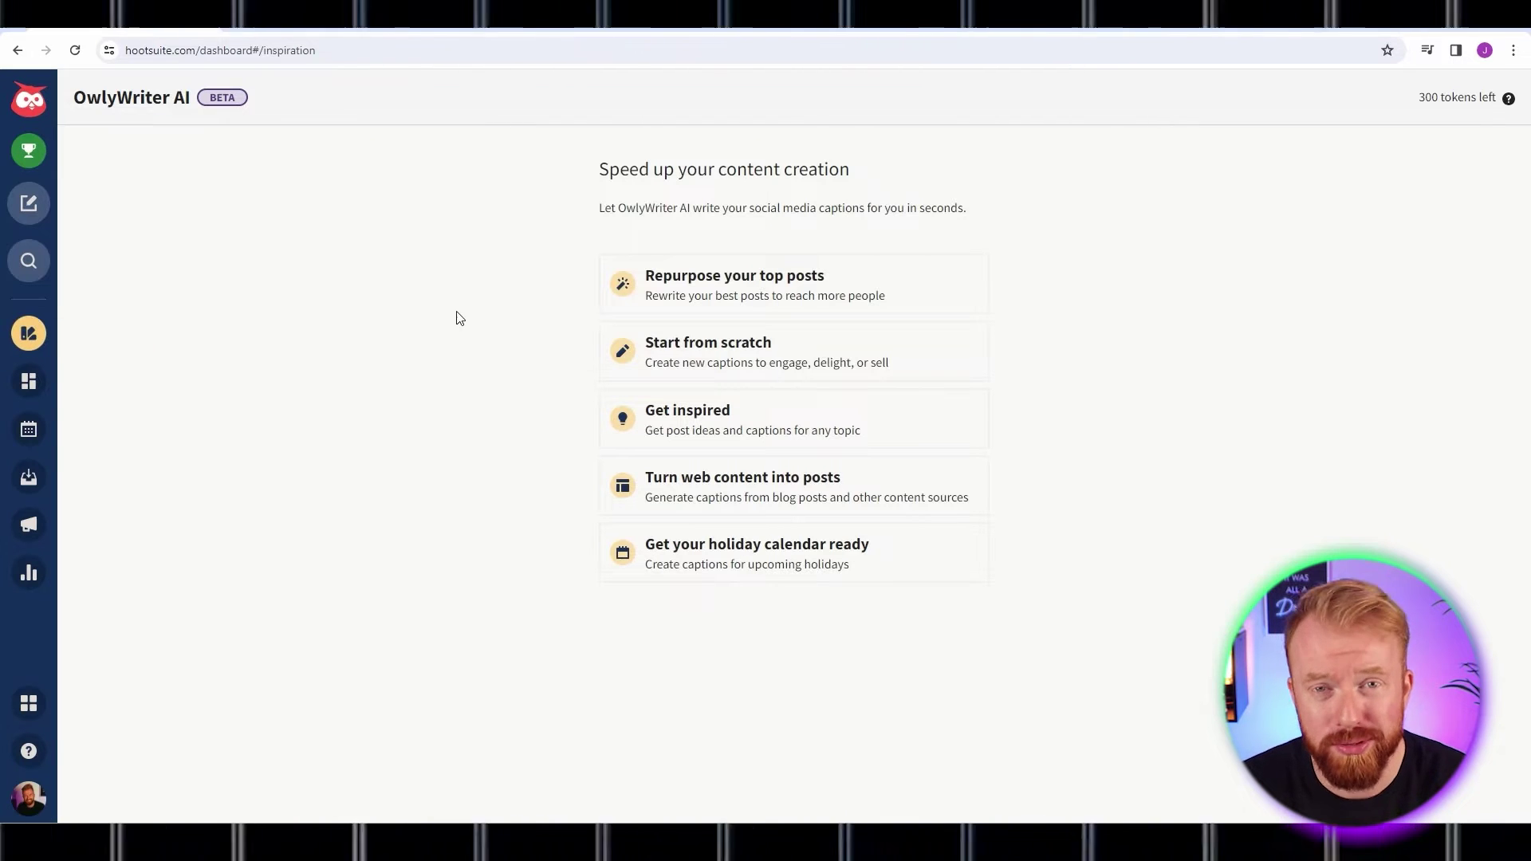
# - Repurpose the Mar 4 top-performing post with OwlyWriter AI
pyautogui.click(776, 290)
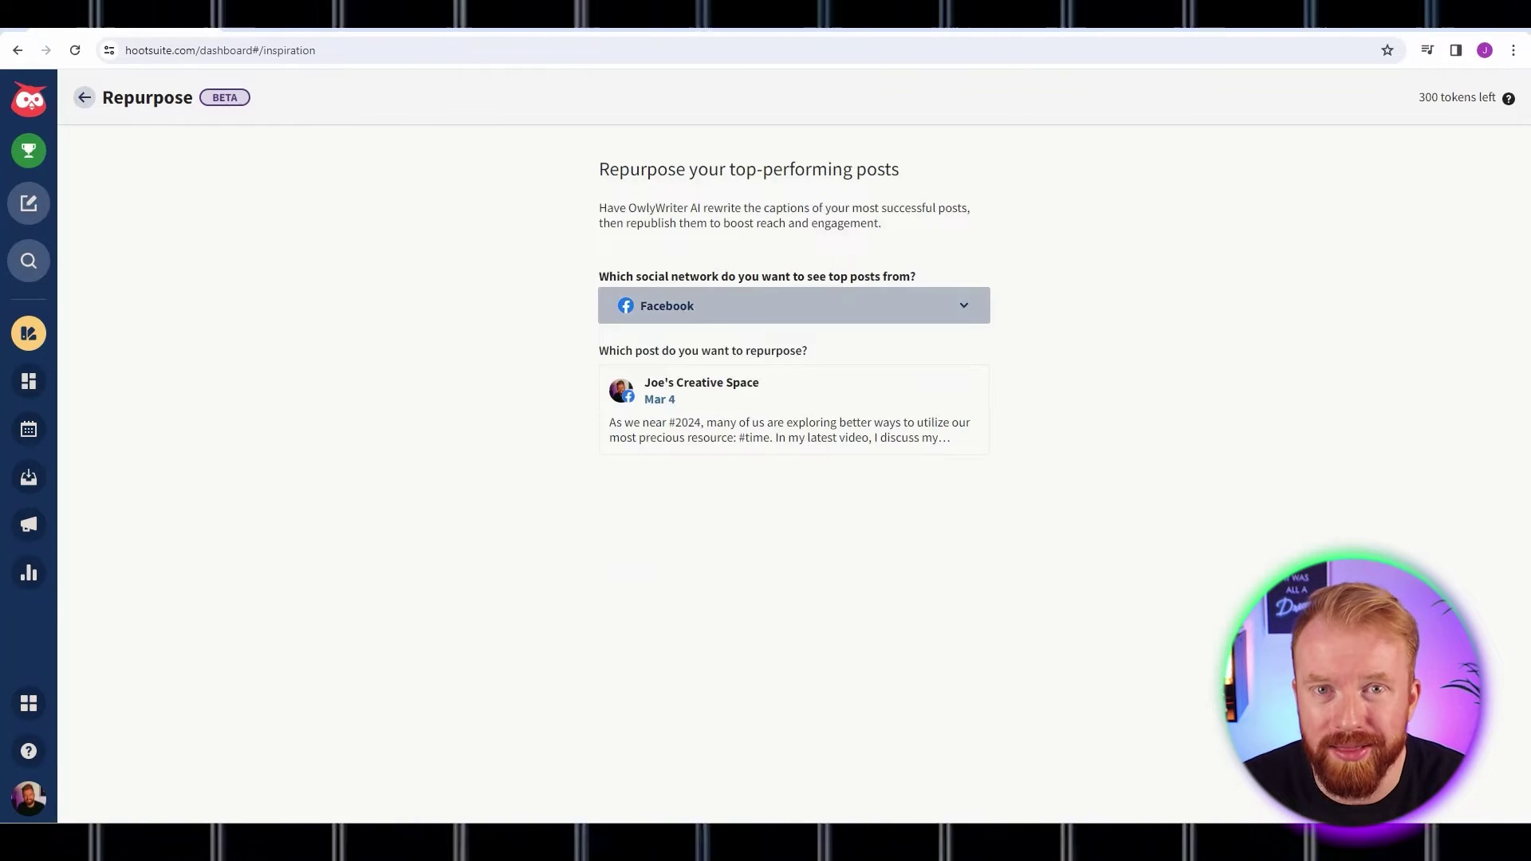
pyautogui.click(778, 413)
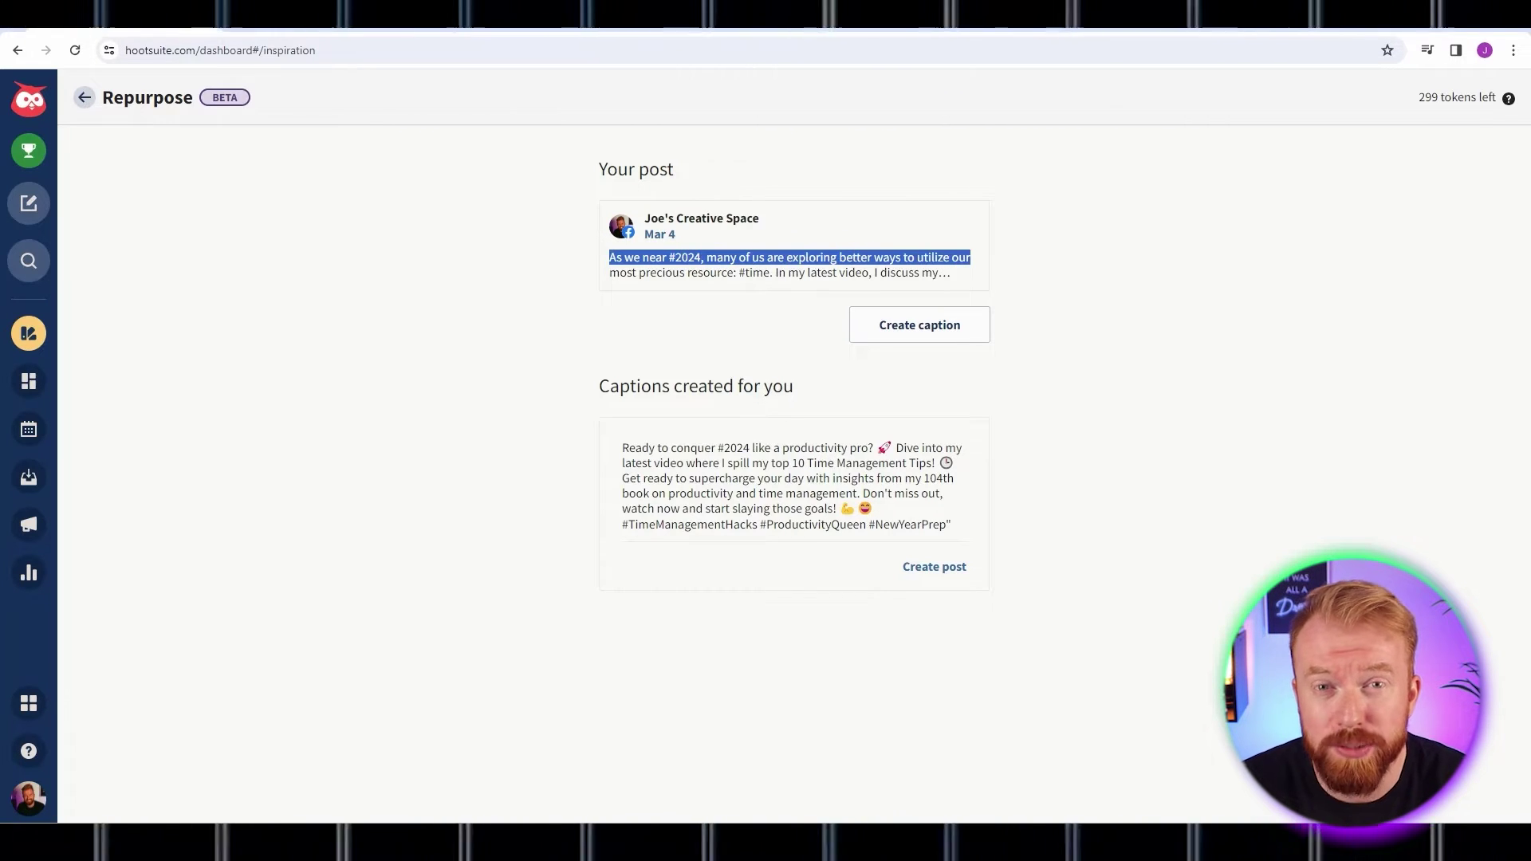
pyautogui.click(984, 260)
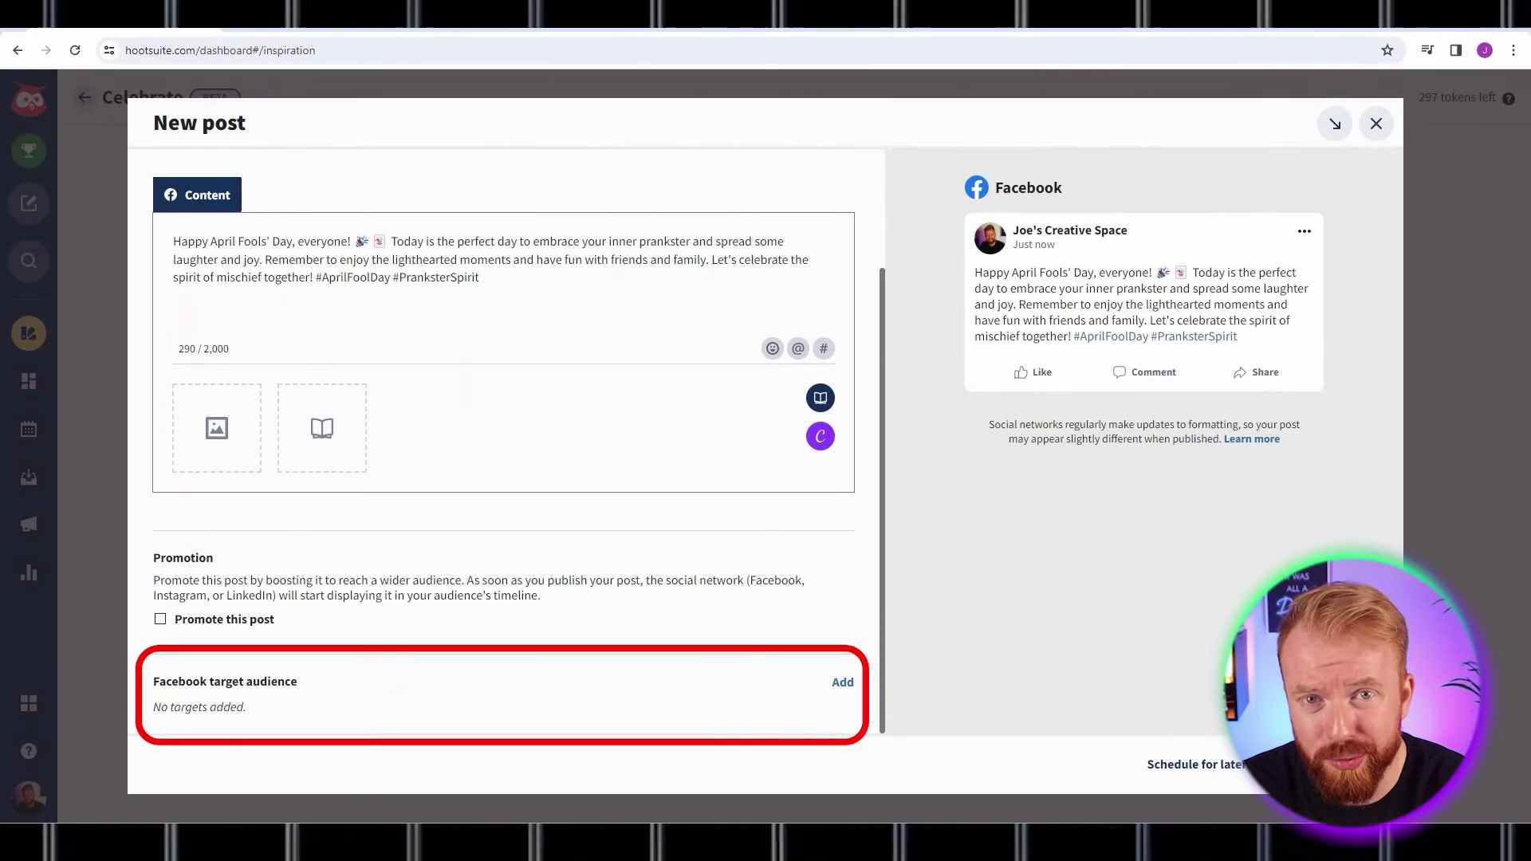
# - Target the Facebook post's audience at ages 18+ in the United States
pyautogui.click(842, 681)
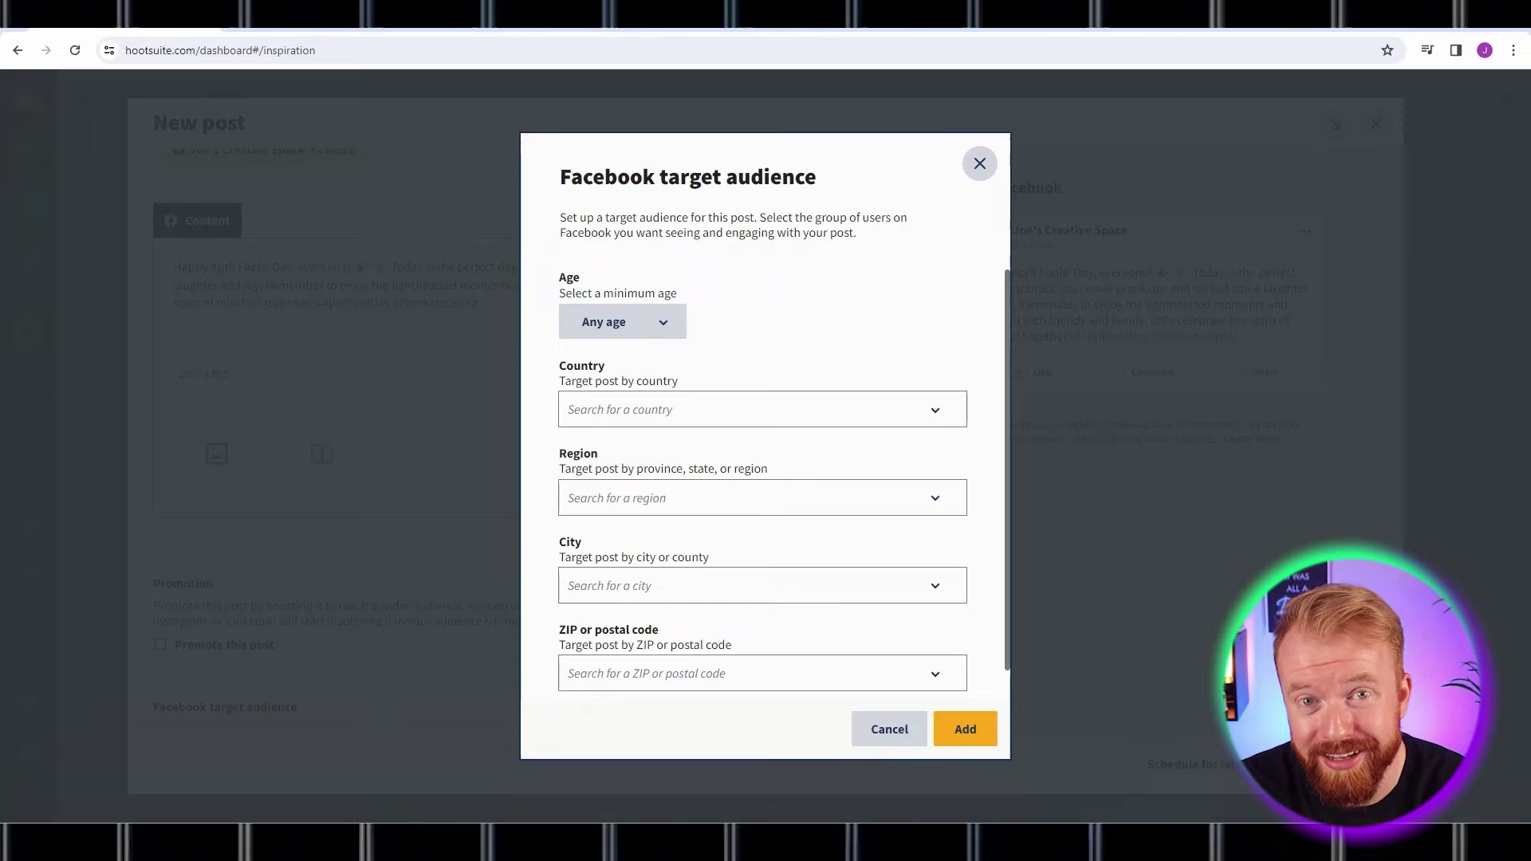
pyautogui.click(622, 322)
pyautogui.click(603, 409)
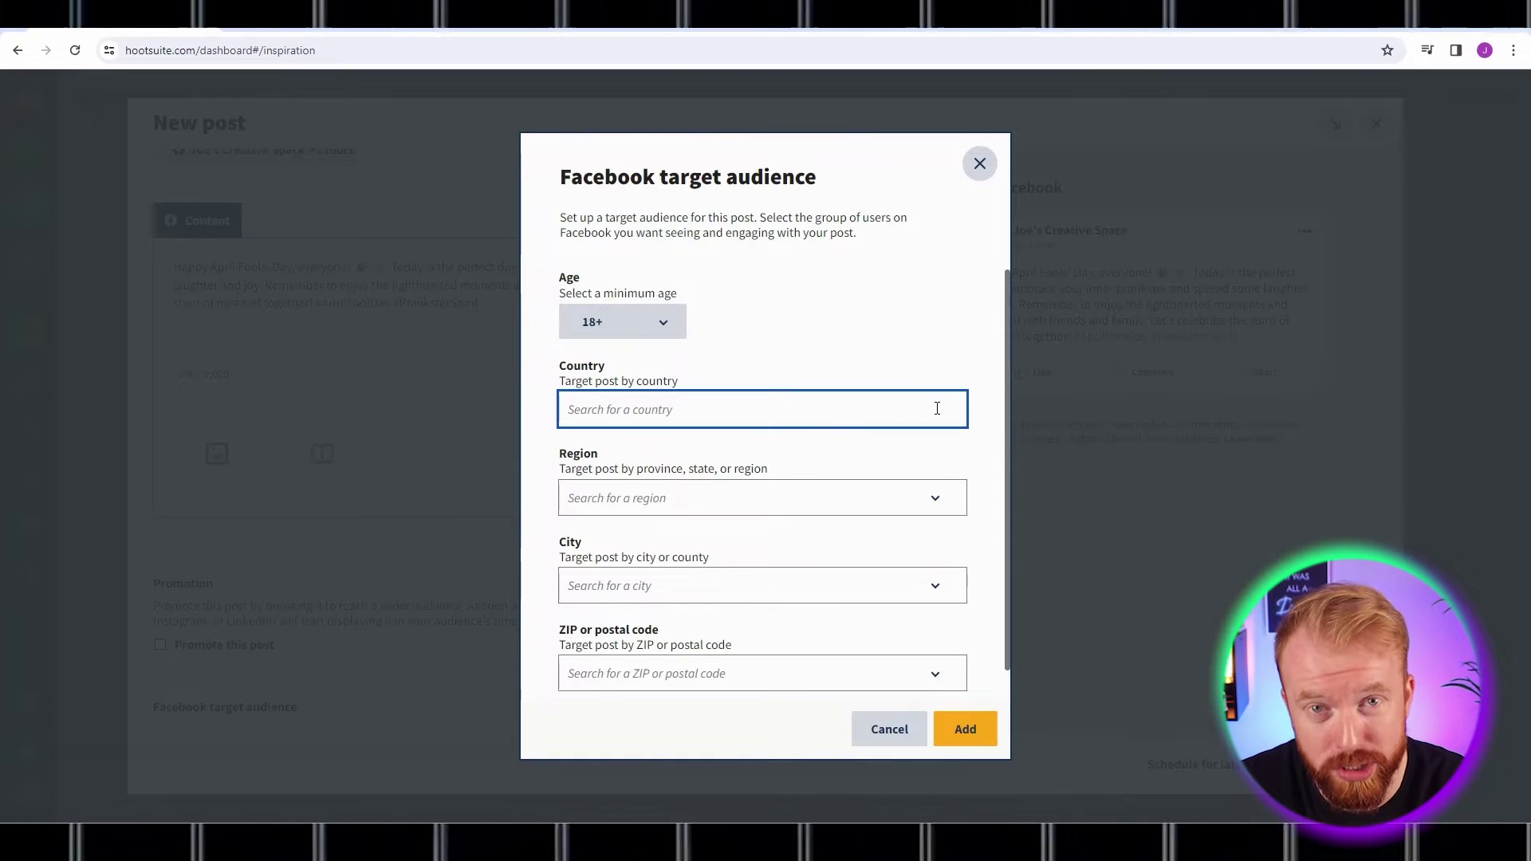
pyautogui.write('nited States')
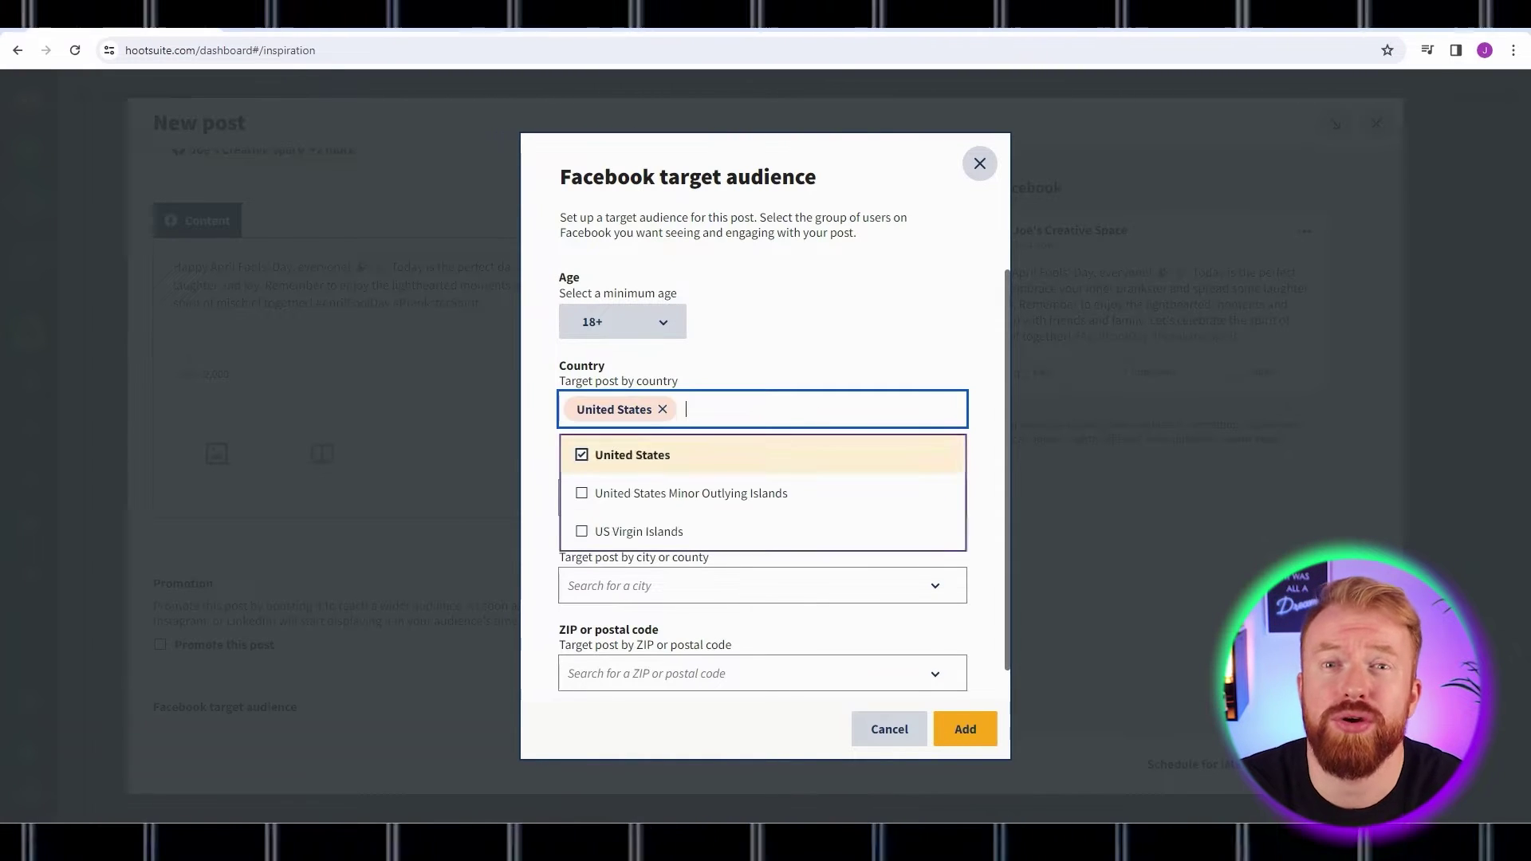
pyautogui.press('Return')
pyautogui.click(965, 729)
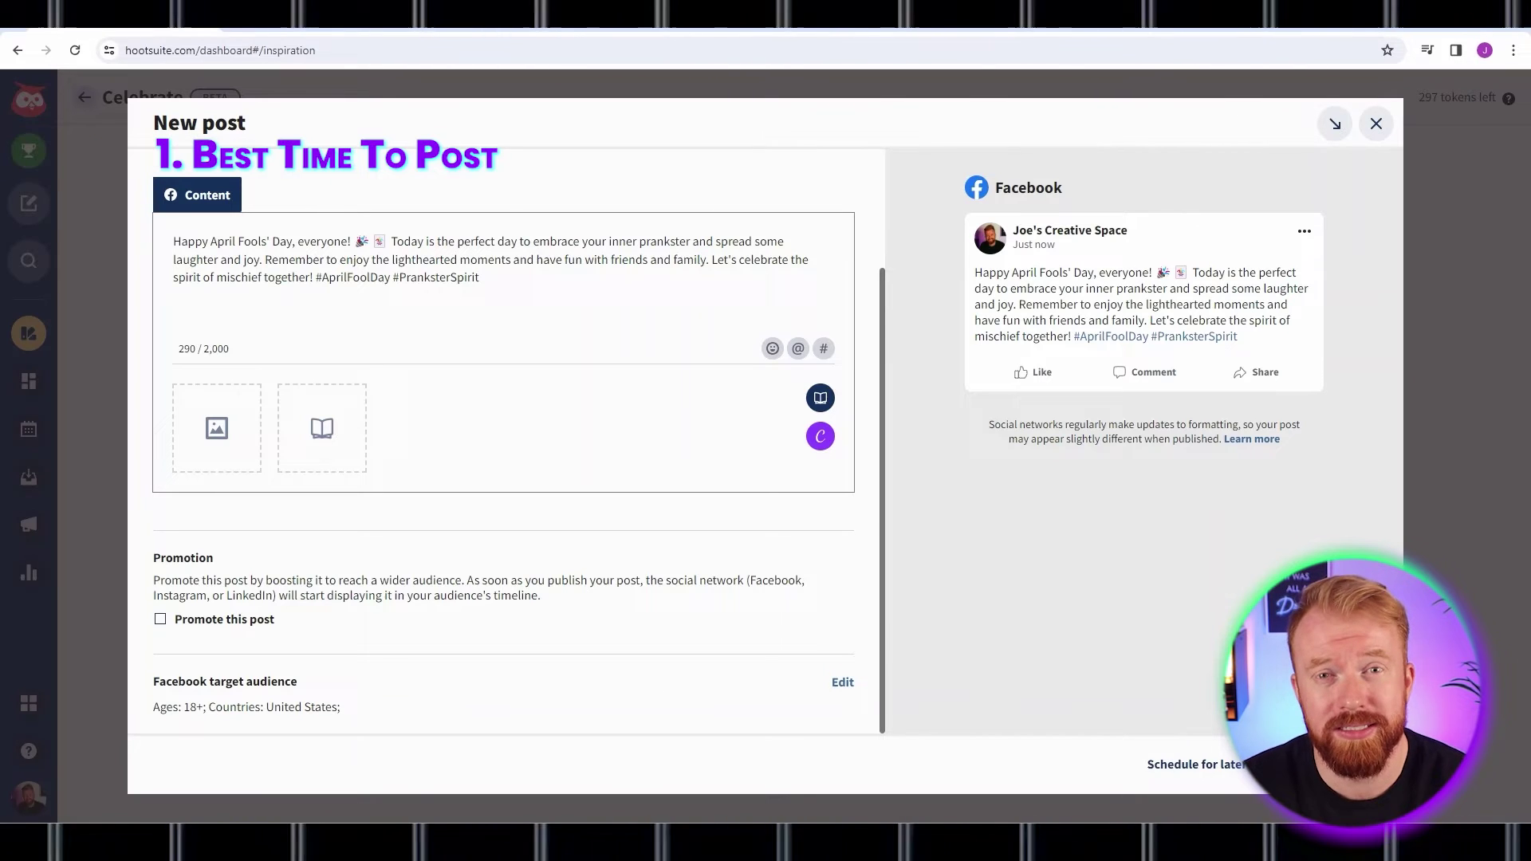
# - Schedule the Facebook post for April 1 at 12:00
pyautogui.click(479, 539)
pyautogui.click(1193, 765)
pyautogui.click(1234, 422)
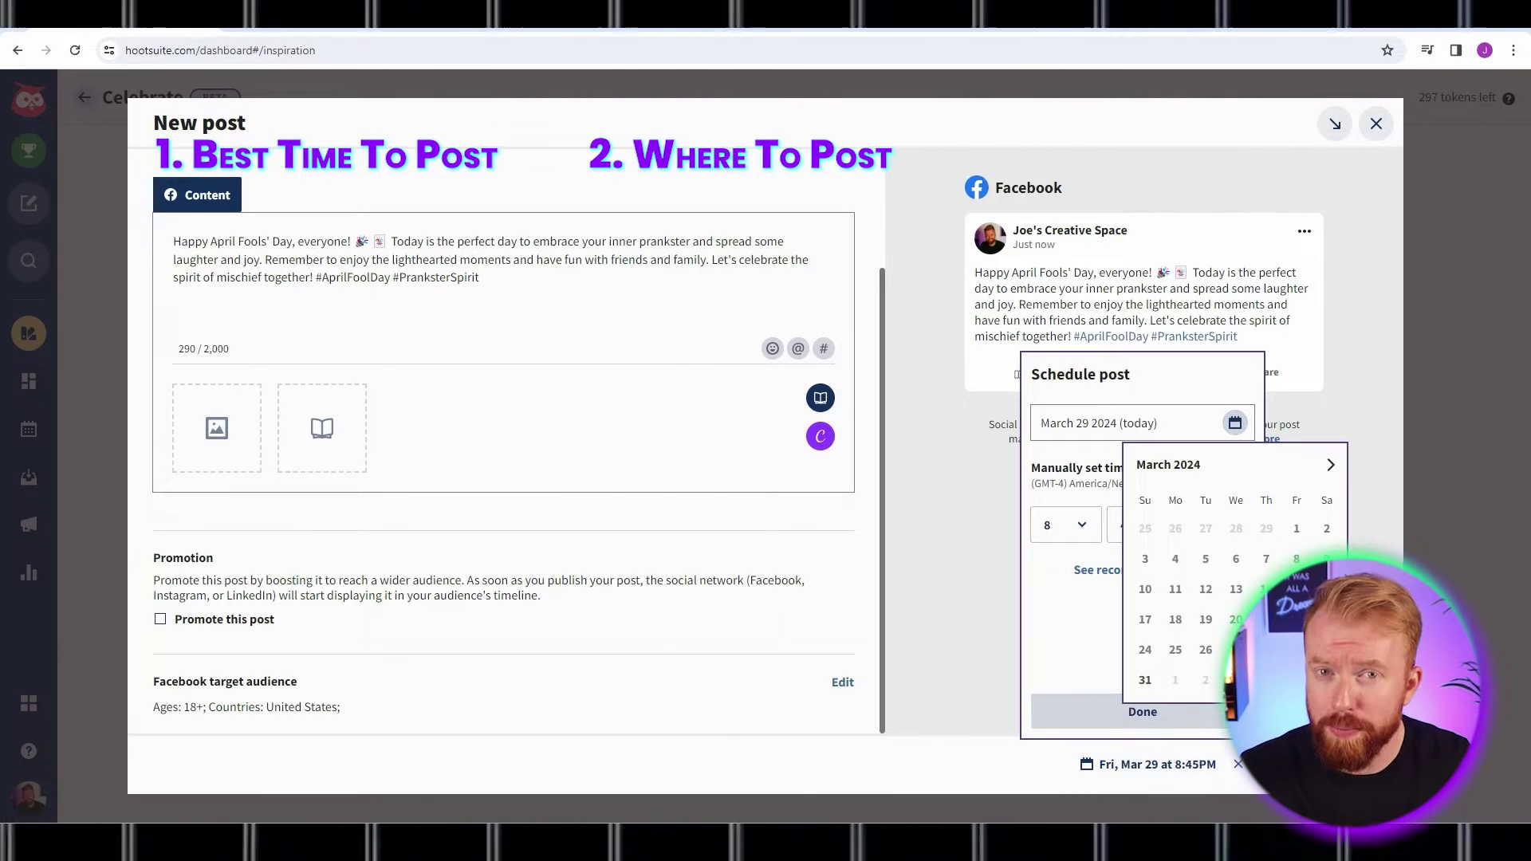
pyautogui.click(1175, 528)
pyautogui.click(1065, 526)
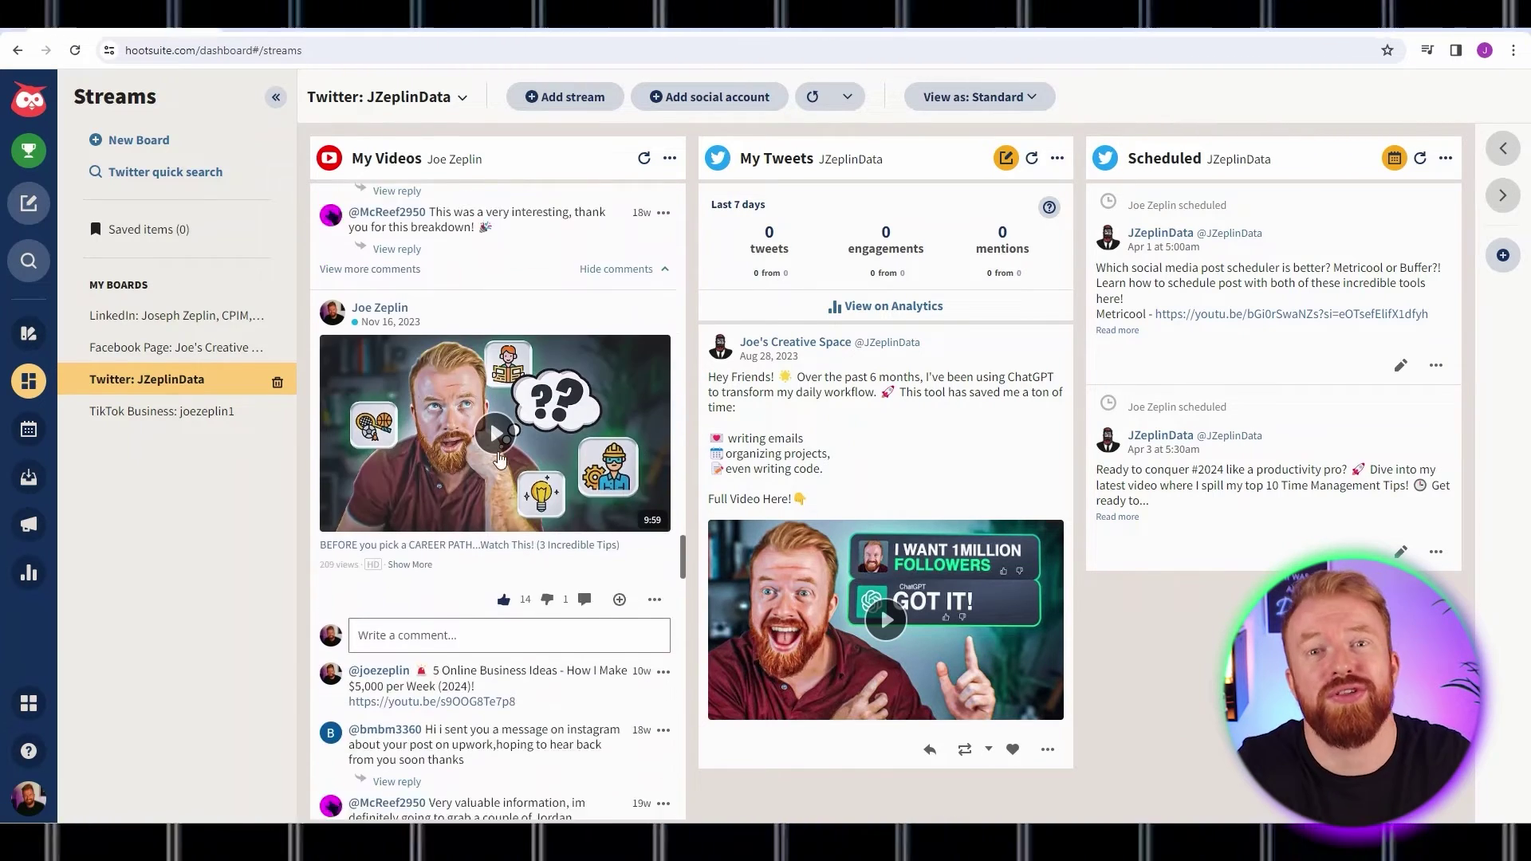
pyautogui.scroll(-4, 499, 453)
pyautogui.scroll(-2, 498, 452)
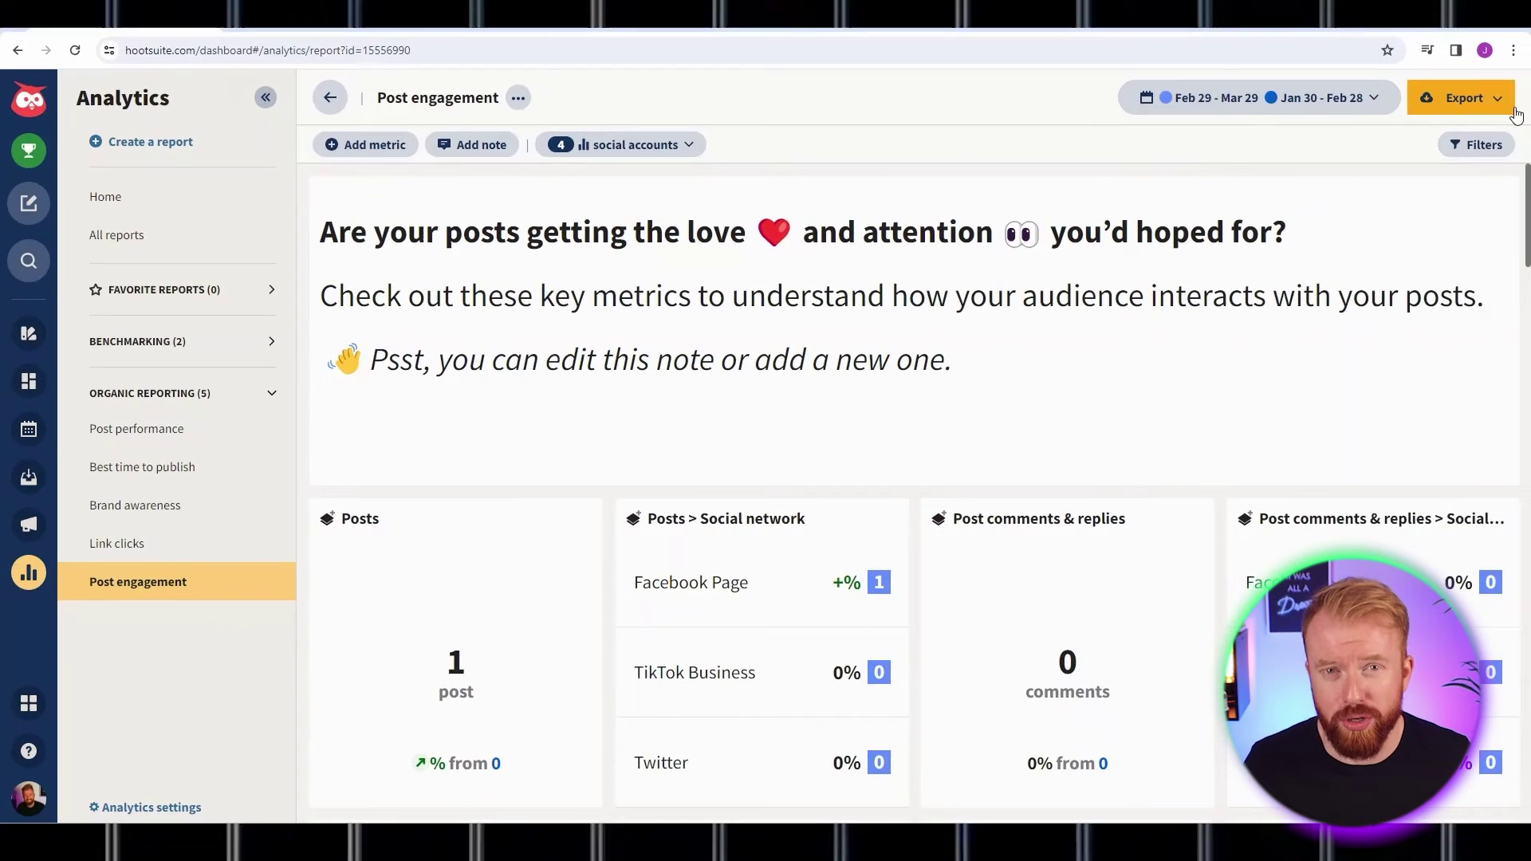
# - Check the report's export formats and view the plans that unlock spreadsheet exports
pyautogui.click(1500, 106)
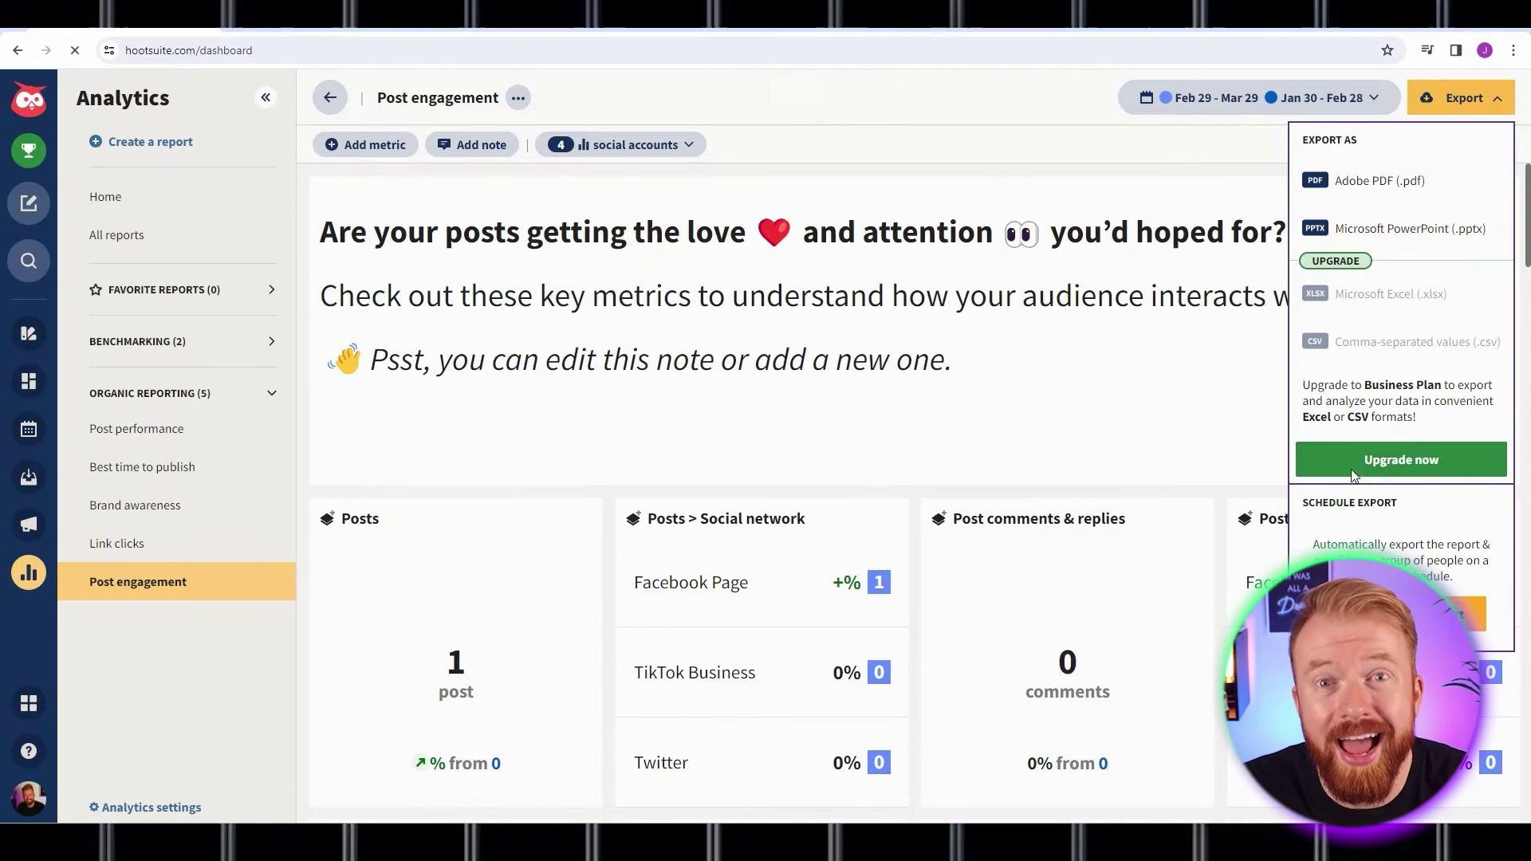
pyautogui.click(1401, 460)
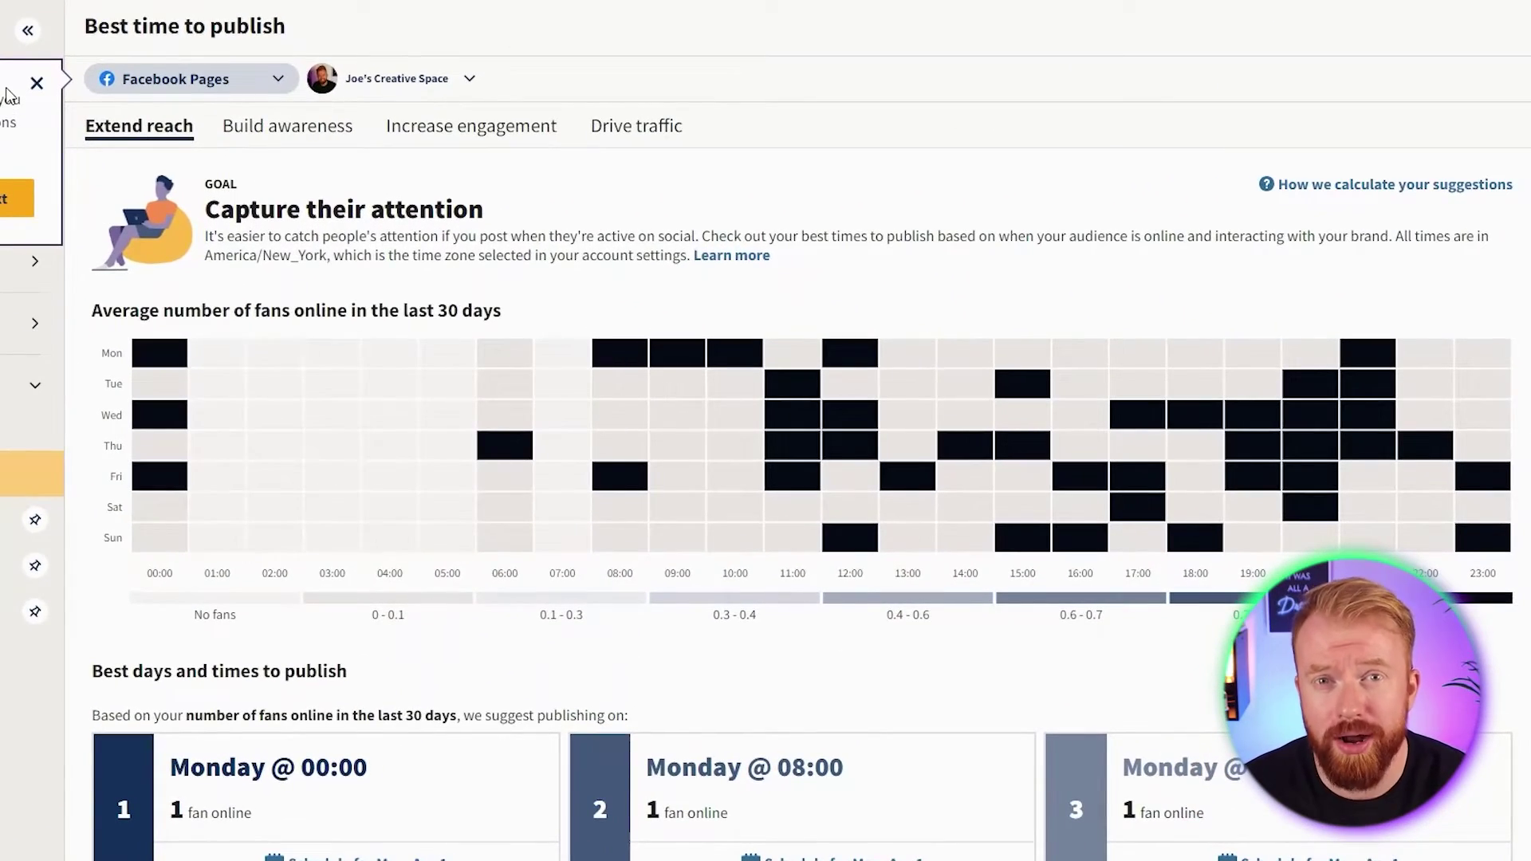
# - Dismiss the pop-up notice
pyautogui.click(37, 85)
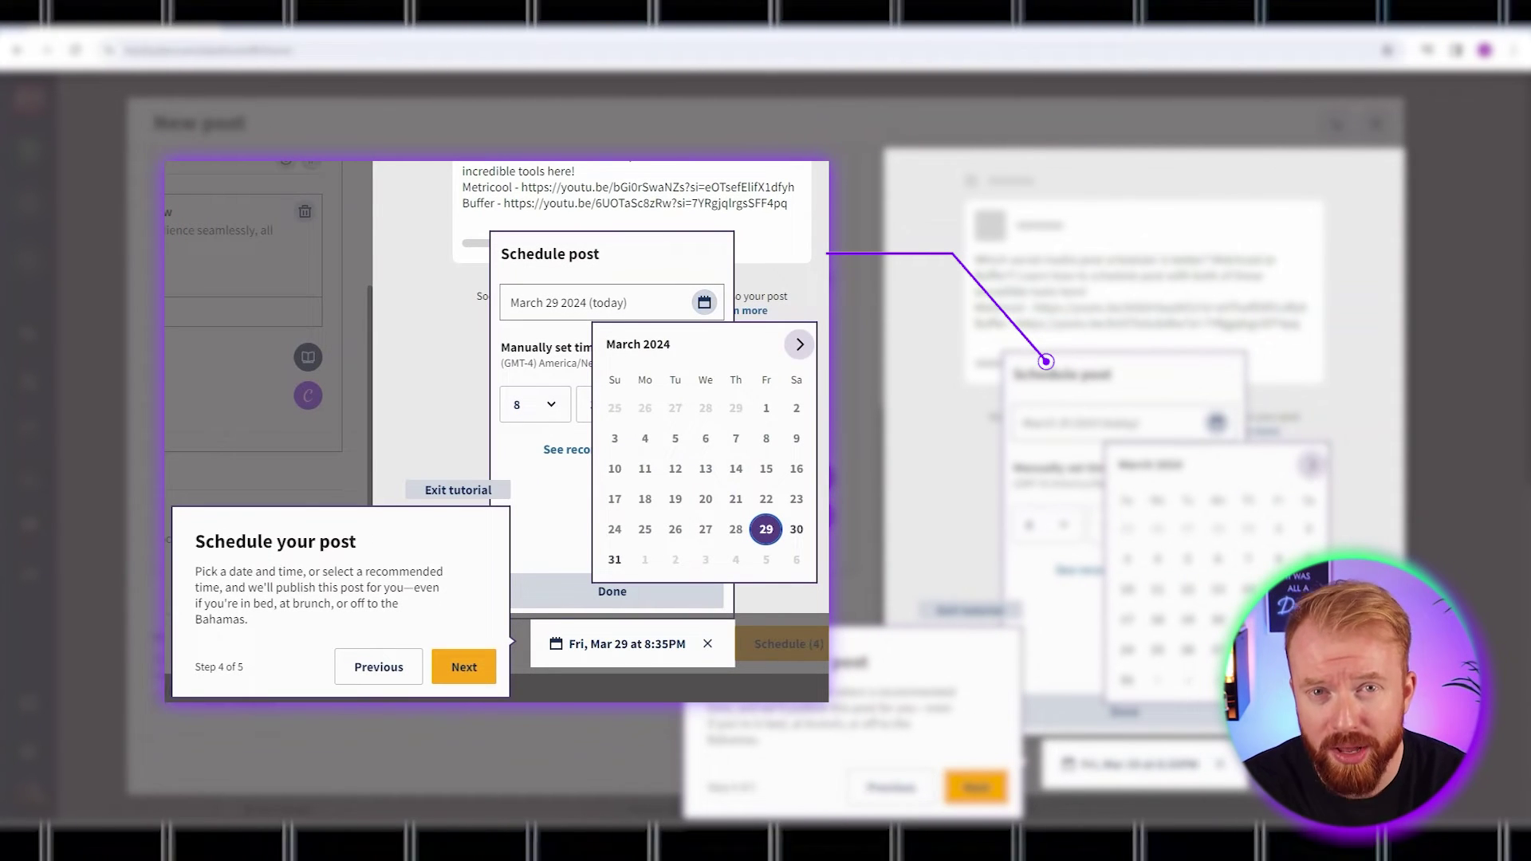
# - Pick April 1, 2024 in the calendar with hour 5 and minutes 30
pyautogui.click(799, 345)
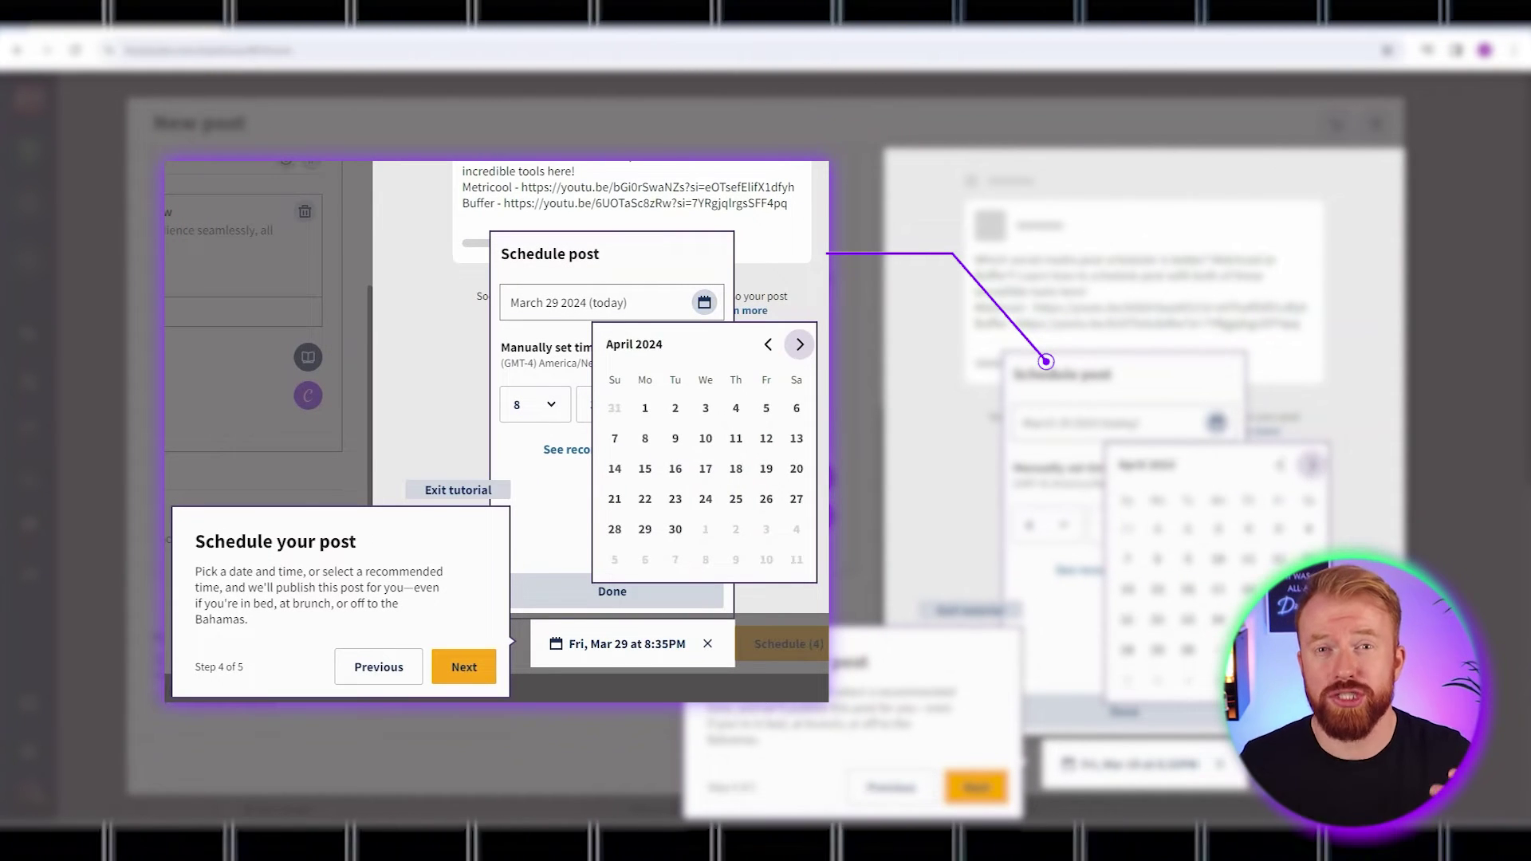
pyautogui.click(645, 408)
pyautogui.click(534, 405)
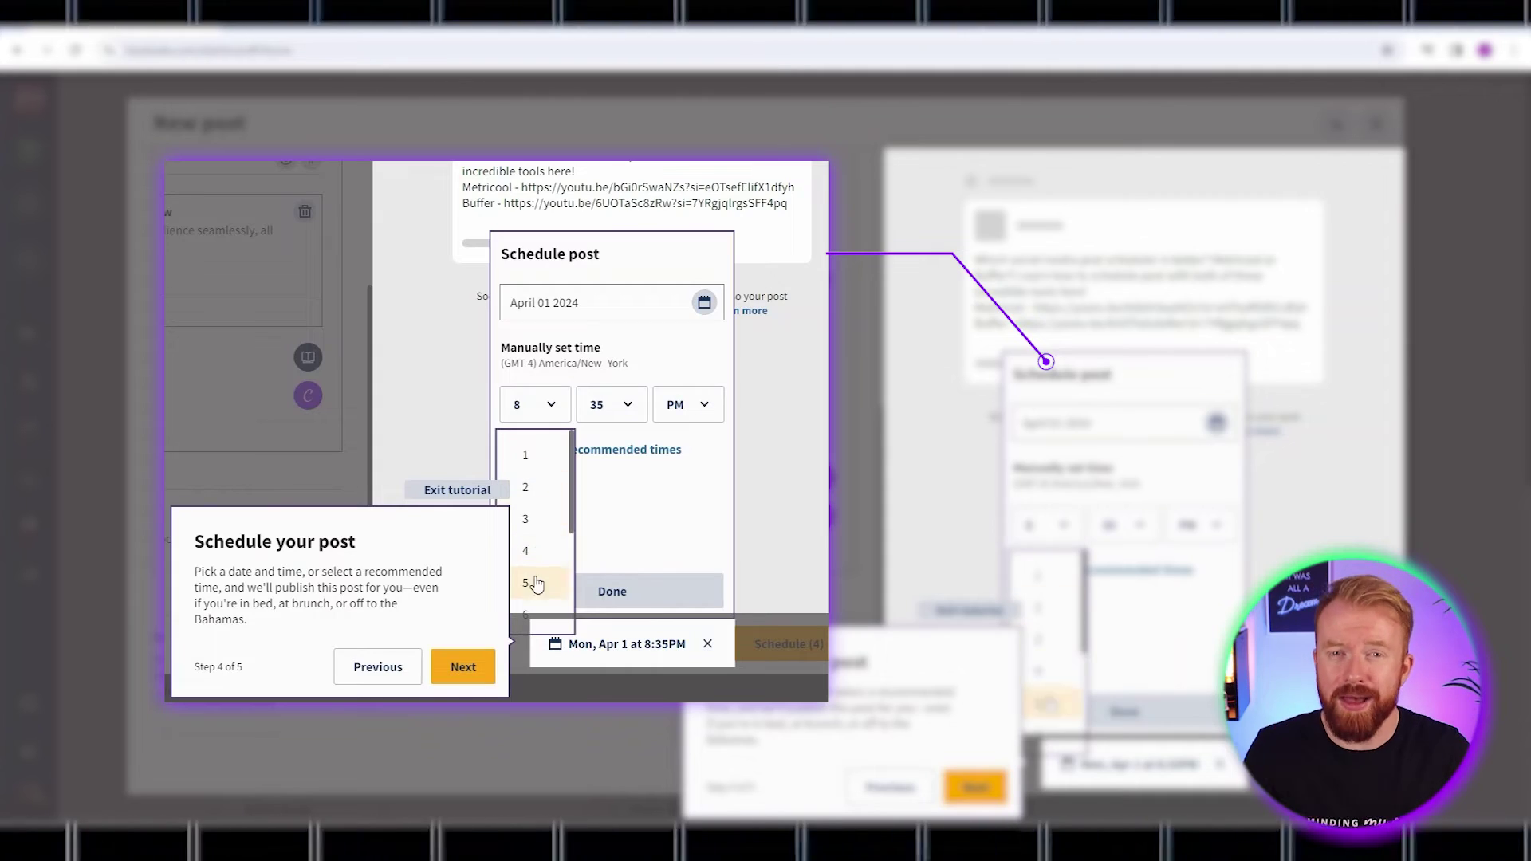
pyautogui.click(526, 527)
pyautogui.click(611, 404)
pyautogui.click(608, 586)
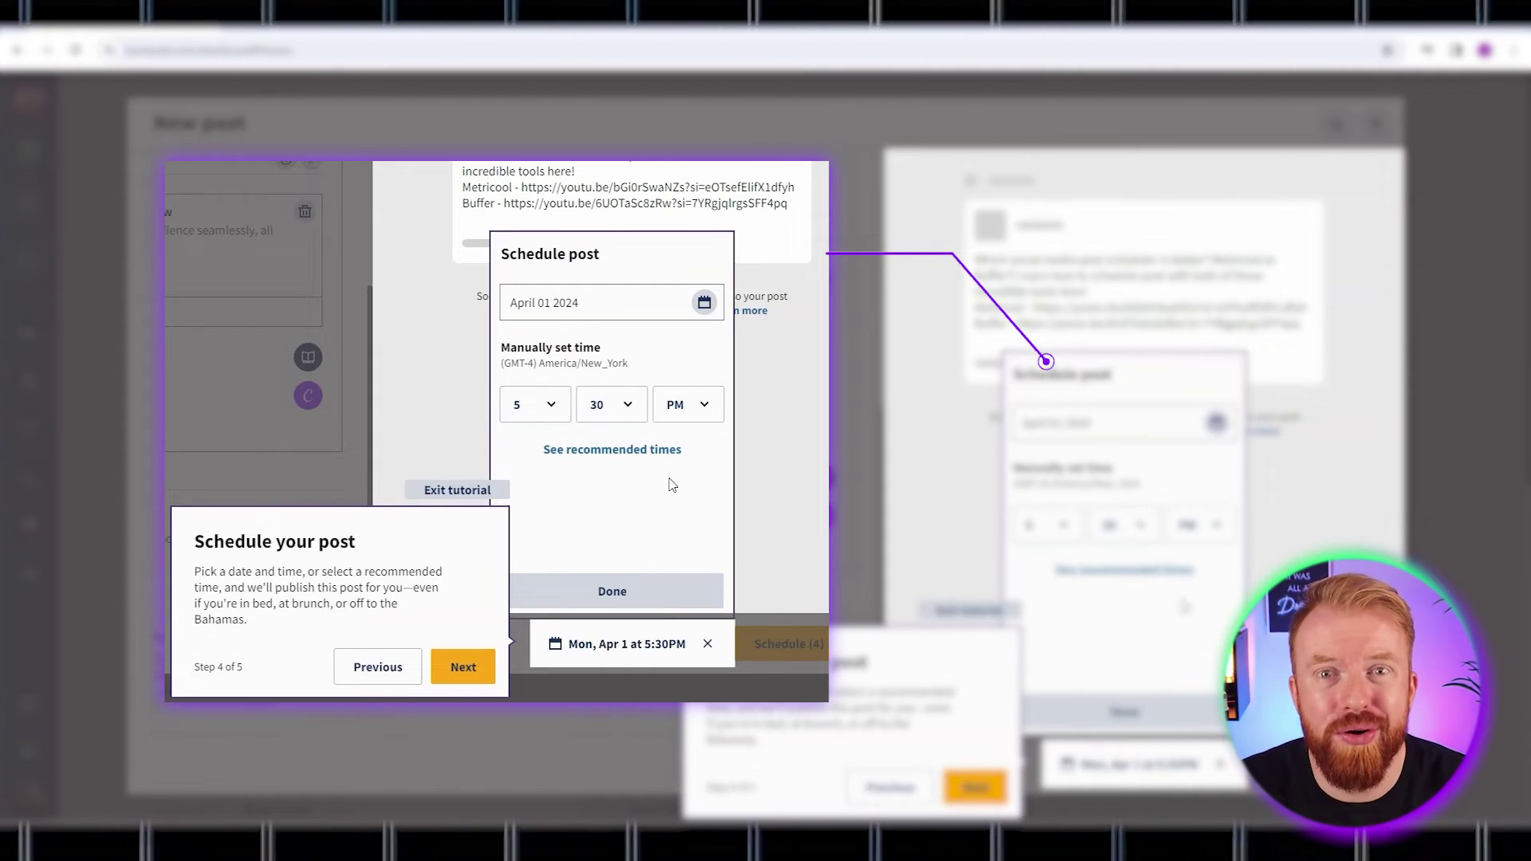